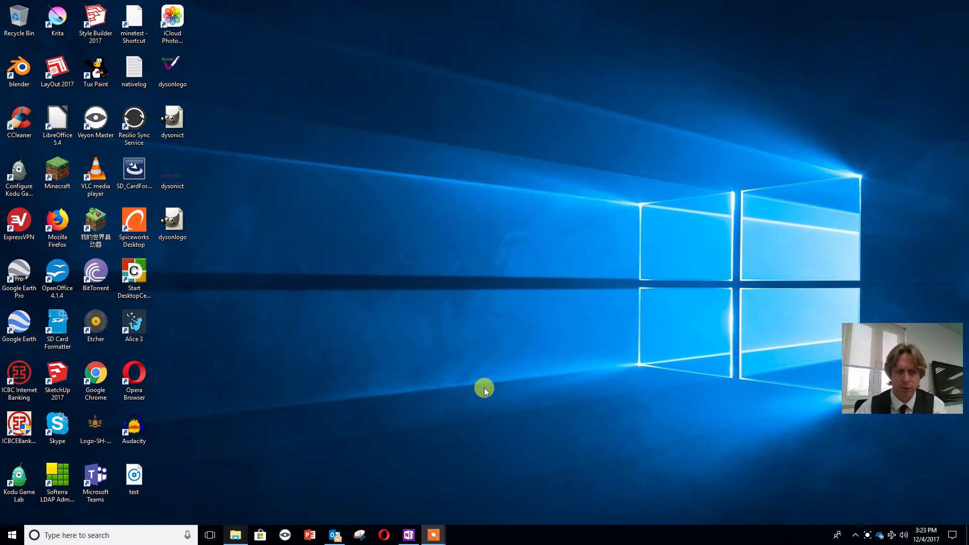
- Launch Notepad by searching for notepad from the taskbar
{"action": "left_click", "coordinate": [151, 536]}
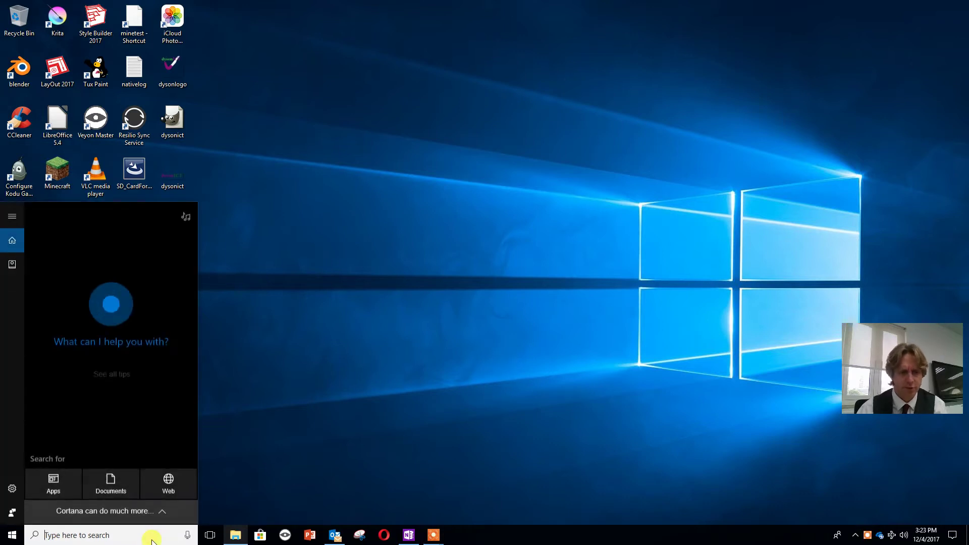
{"action": "type", "text": "notepad"}
{"action": "key", "text": "Return"}
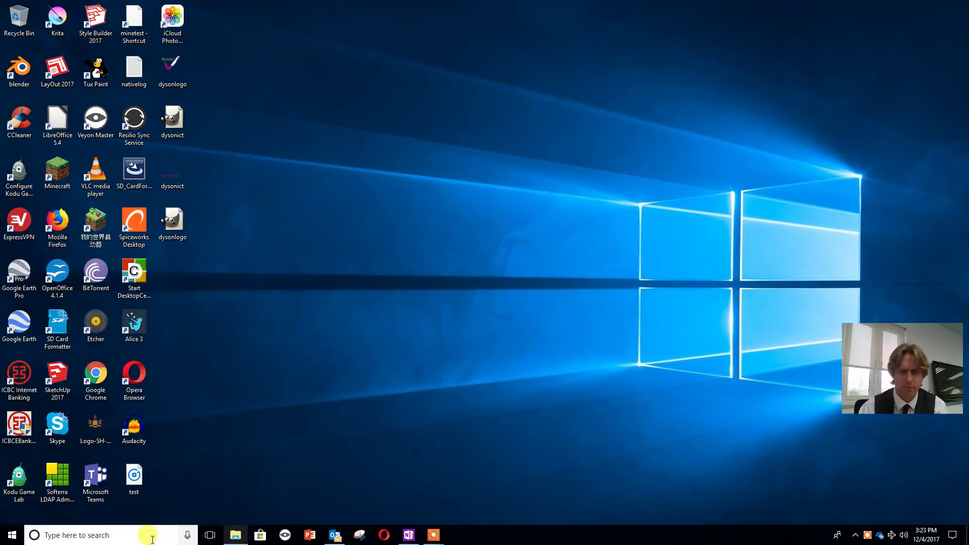
- Open cat.html from the cat site folder, with the file filter set to All Files
{"action": "left_click", "coordinate": [73, 31]}
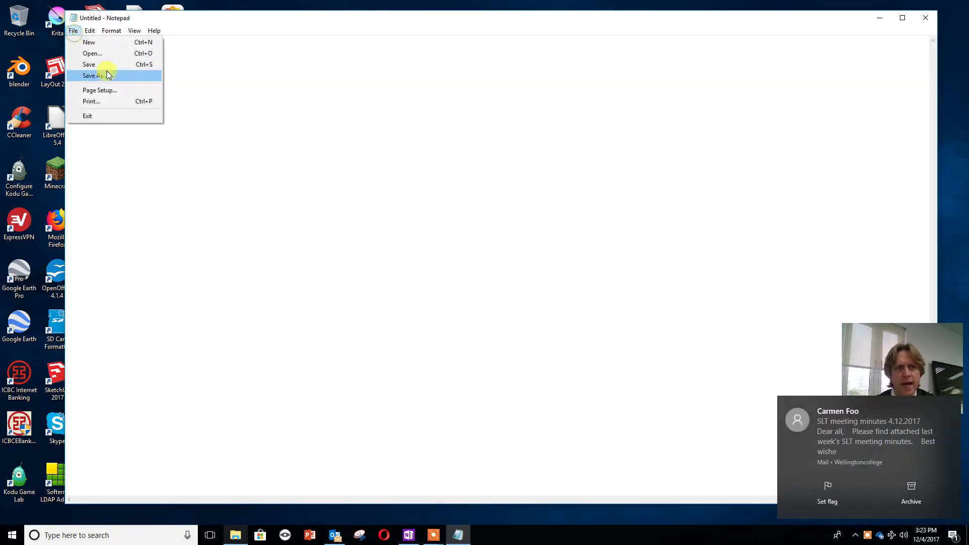
{"action": "left_click", "coordinate": [99, 55]}
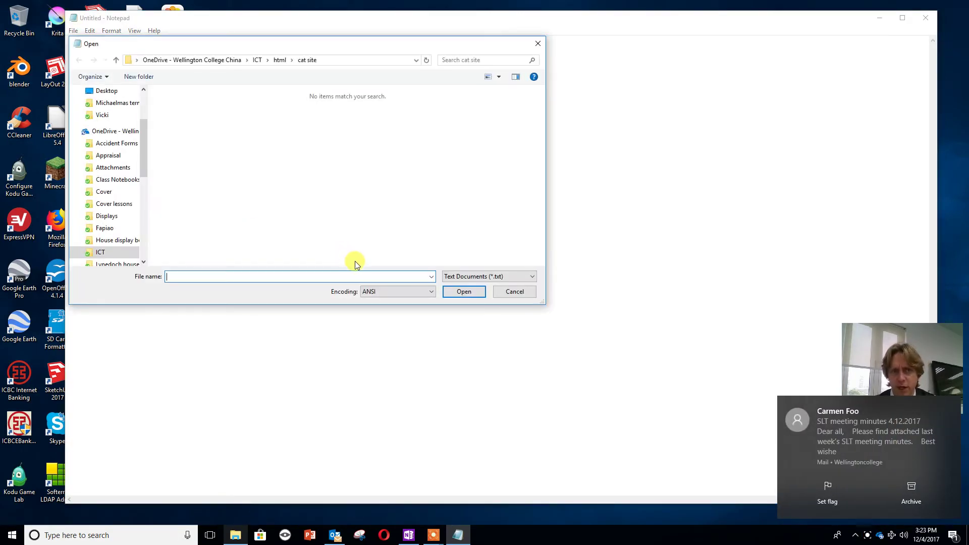
{"action": "left_click", "coordinate": [478, 277]}
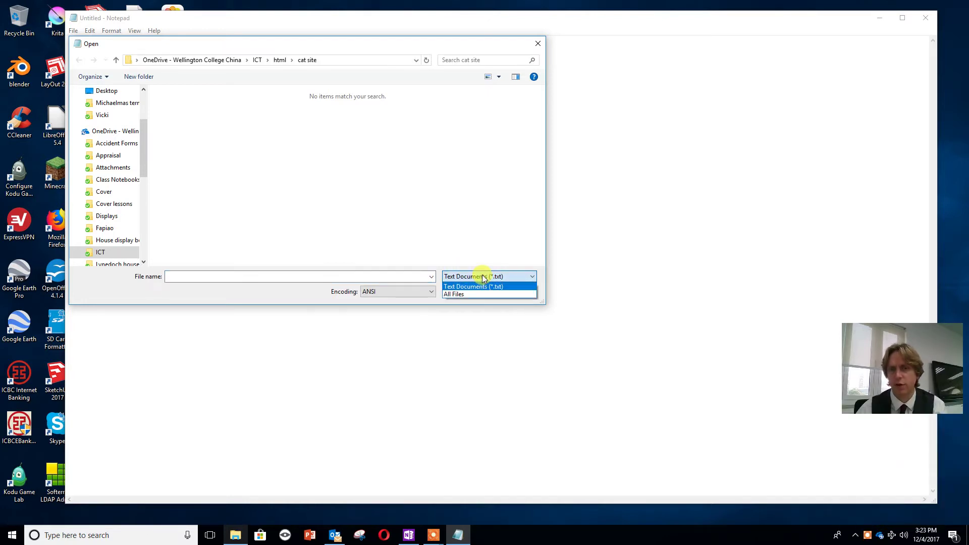
{"action": "left_click", "coordinate": [477, 293]}
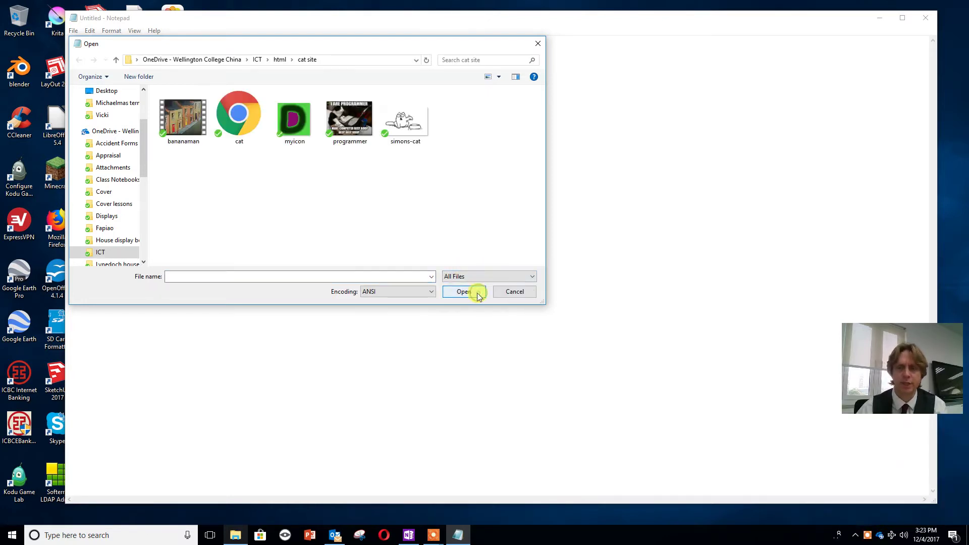
{"action": "left_click", "coordinate": [249, 130]}
- Open cat.html and add the icon link to myicon.png (type image/png) on line 2
{"action": "double_click", "coordinate": [250, 130]}
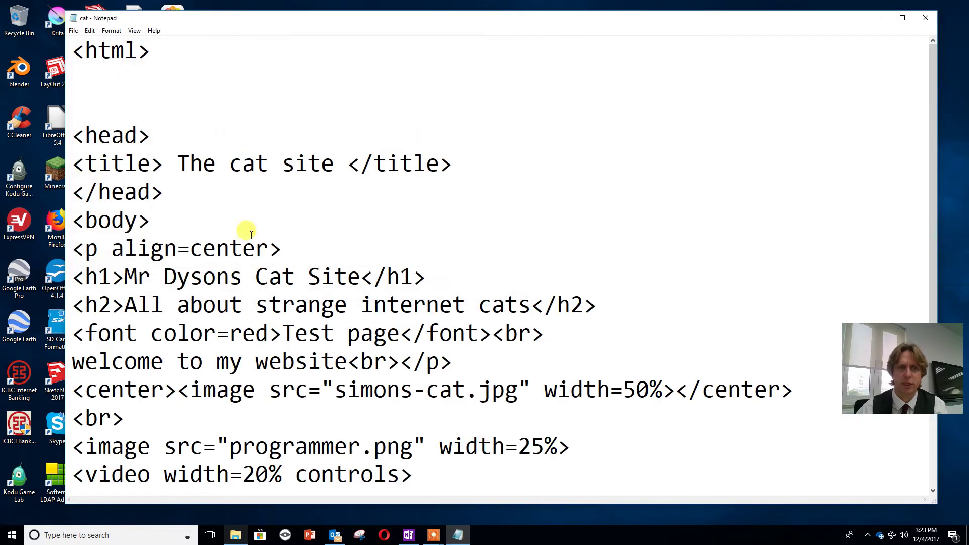
{"action": "left_click", "coordinate": [107, 74]}
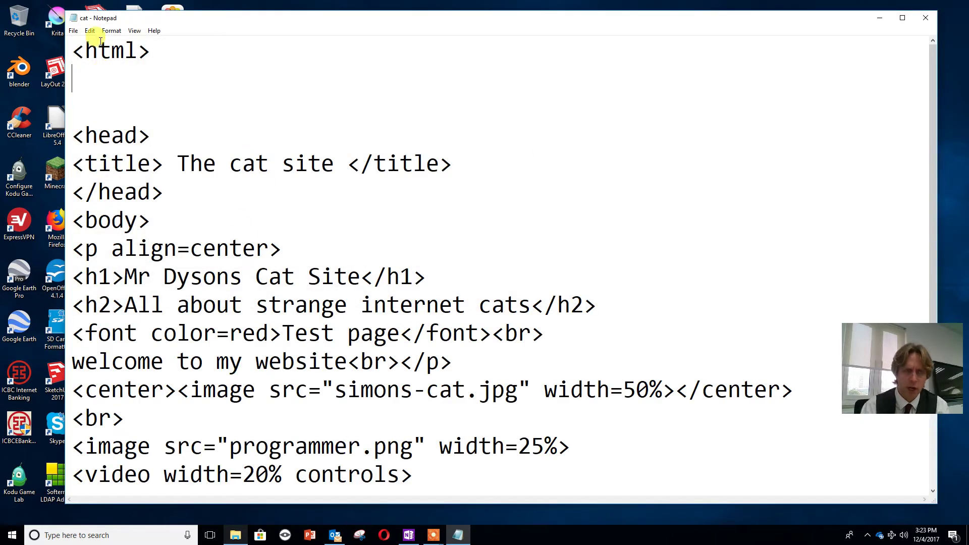
{"action": "type", "text": "<link rel=\"icon\" type+\"im"}
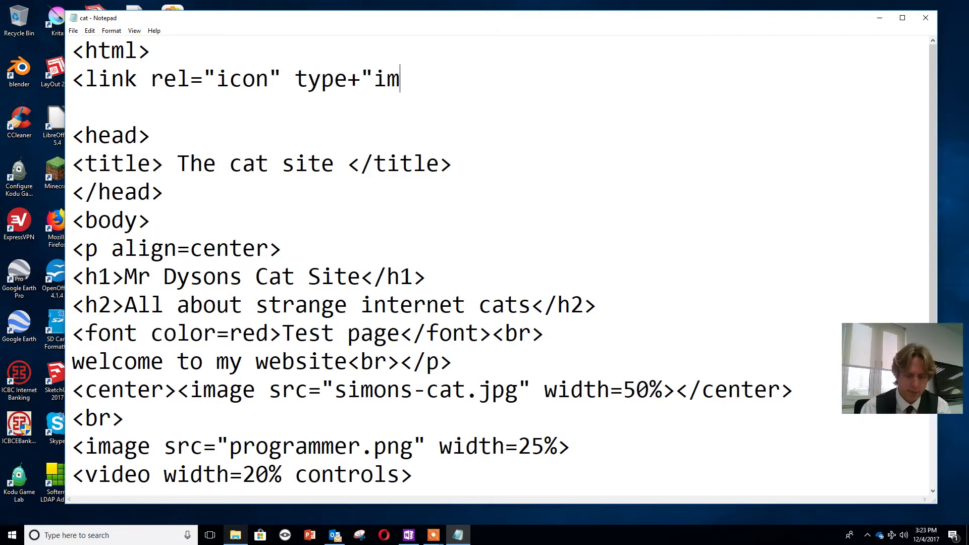
{"action": "type", "text": "age/p"}
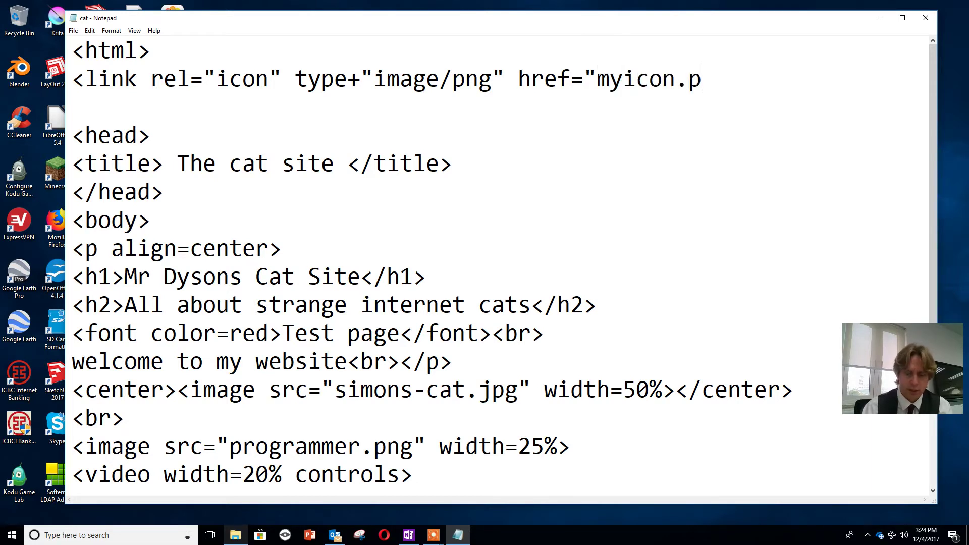
{"action": "type", "text": "ng\">"}
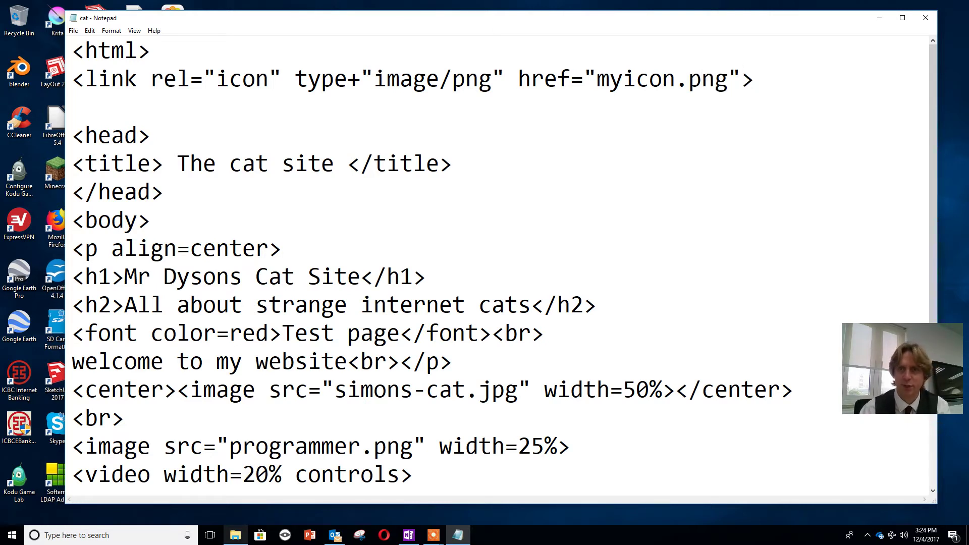
- Save cat.html, change type+ to type= in the icon link, and save again
{"action": "left_click", "coordinate": [73, 31]}
{"action": "left_click", "coordinate": [91, 64]}
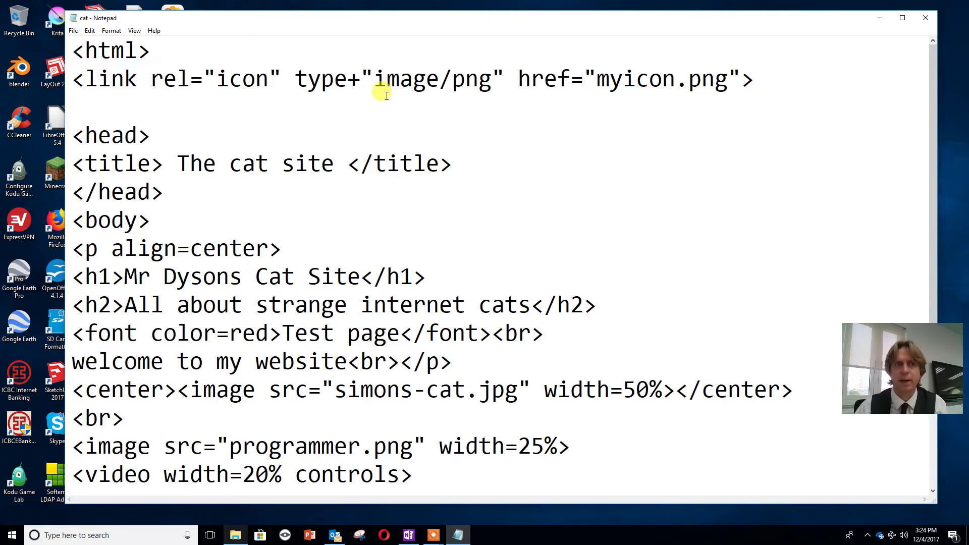
{"action": "double_click", "coordinate": [352, 80]}
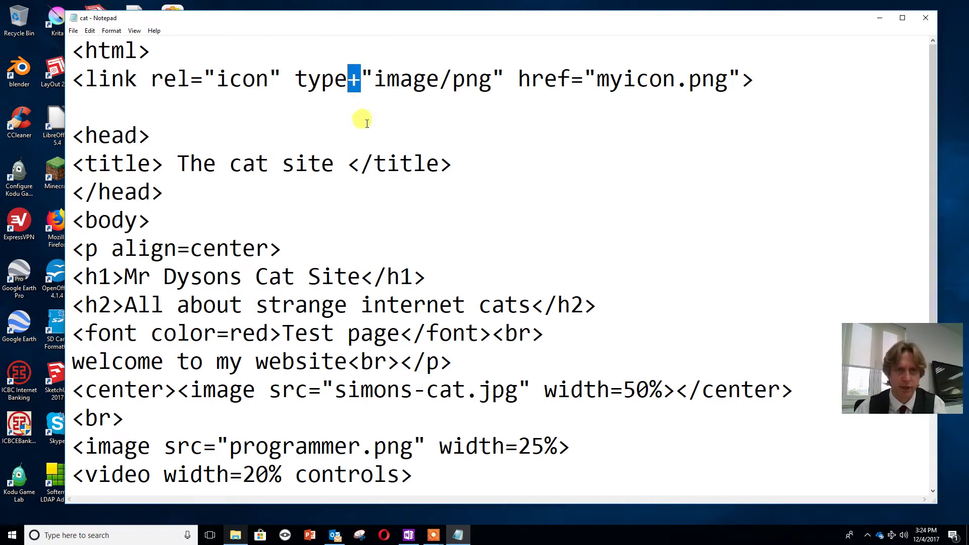
{"action": "key", "text": "Delete"}
{"action": "type", "text": "="}
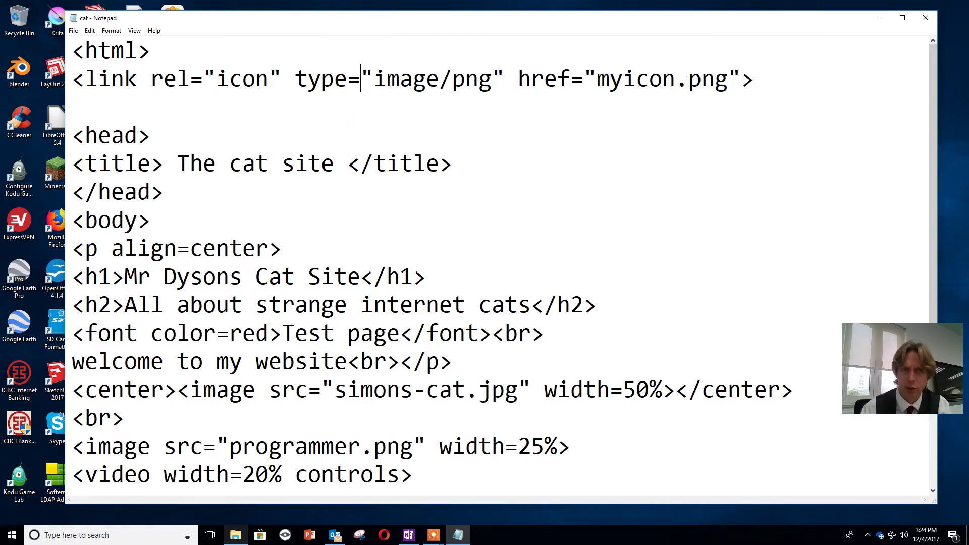
{"action": "left_click", "coordinate": [74, 30]}
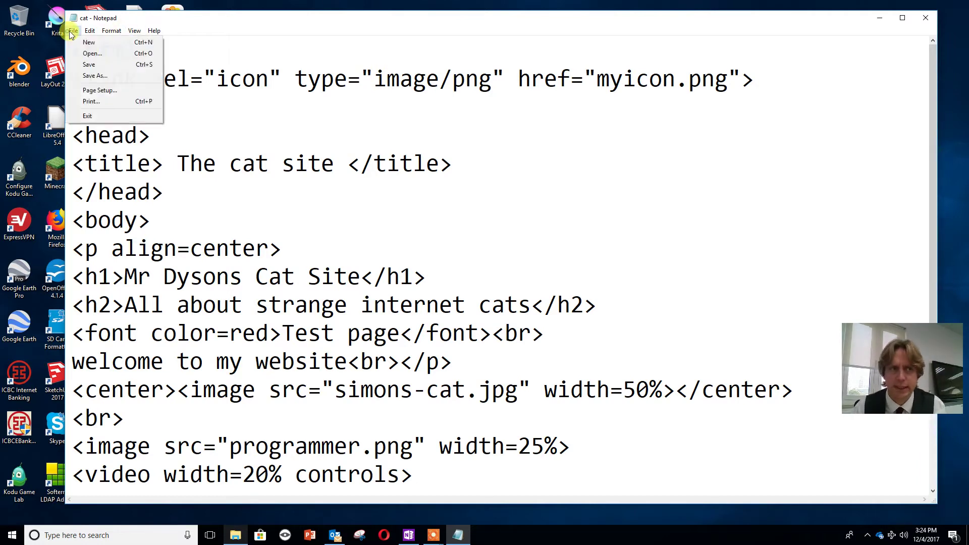
{"action": "left_click", "coordinate": [129, 62]}
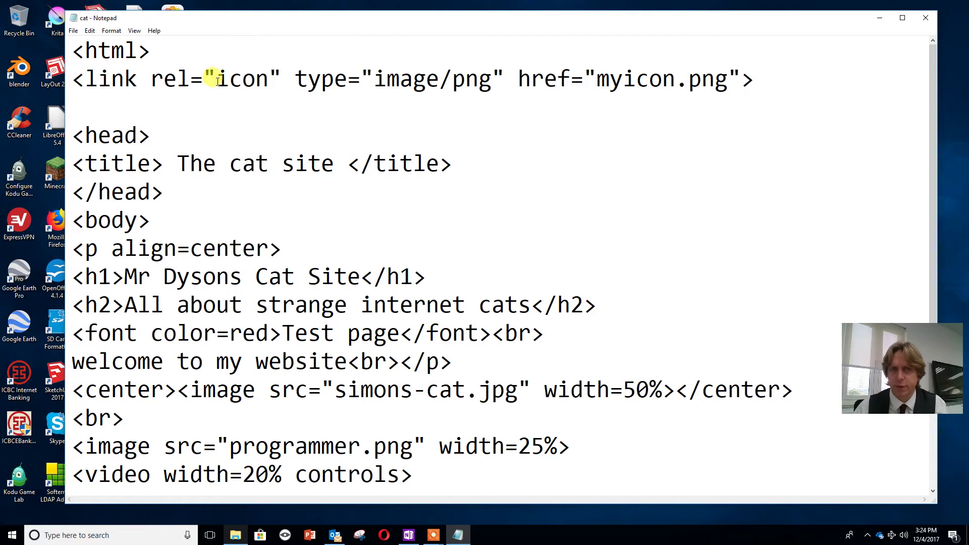
- Launch GIMP 2 by searching for gimp from the taskbar
{"action": "left_click", "coordinate": [132, 535]}
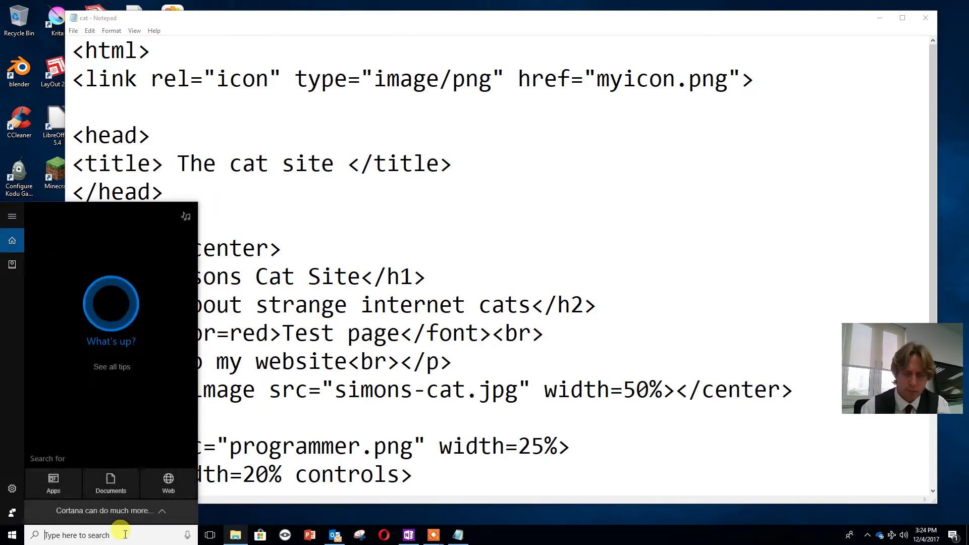
{"action": "type", "text": "gimp"}
{"action": "left_click", "coordinate": [98, 266]}
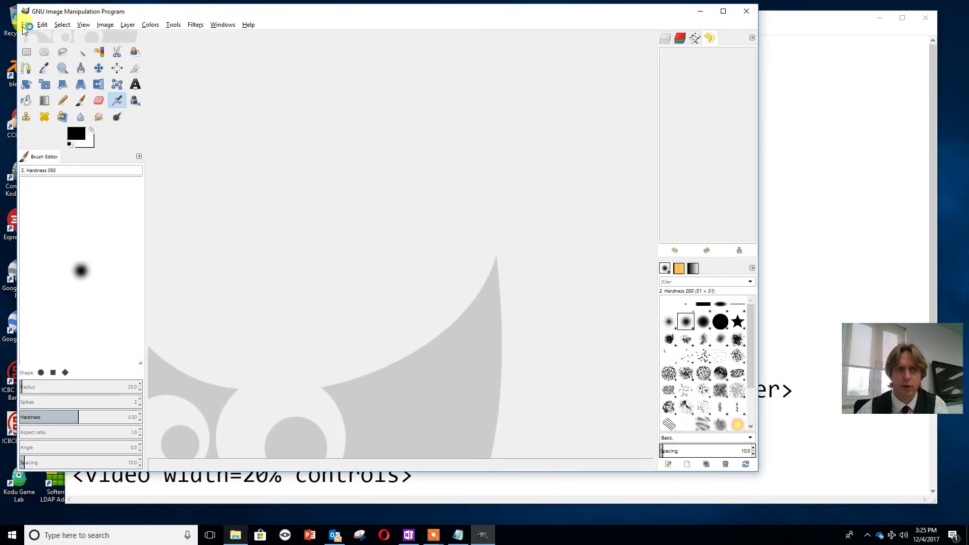
- Create a new 64×64 pixel image and zoom in on the tiny canvas
{"action": "left_click", "coordinate": [24, 25]}
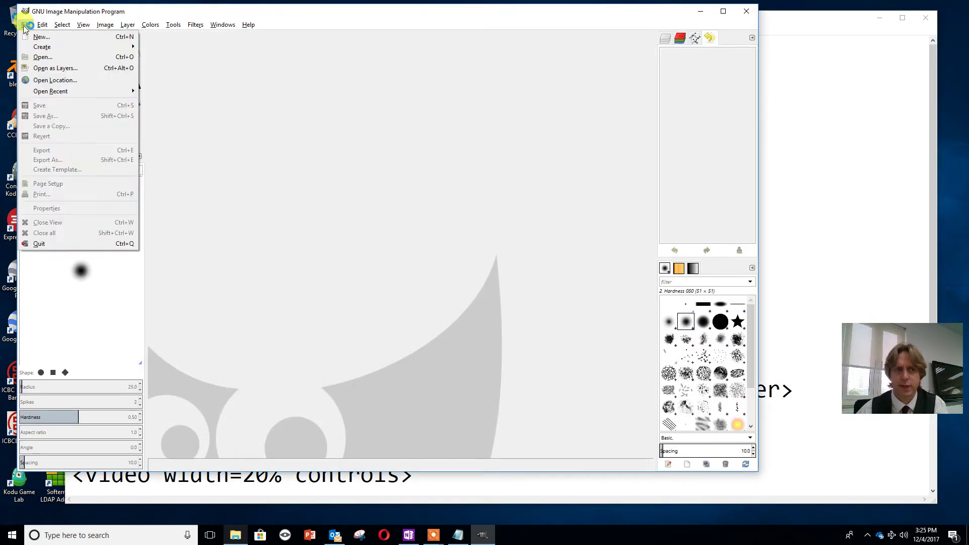
{"action": "left_click", "coordinate": [34, 36]}
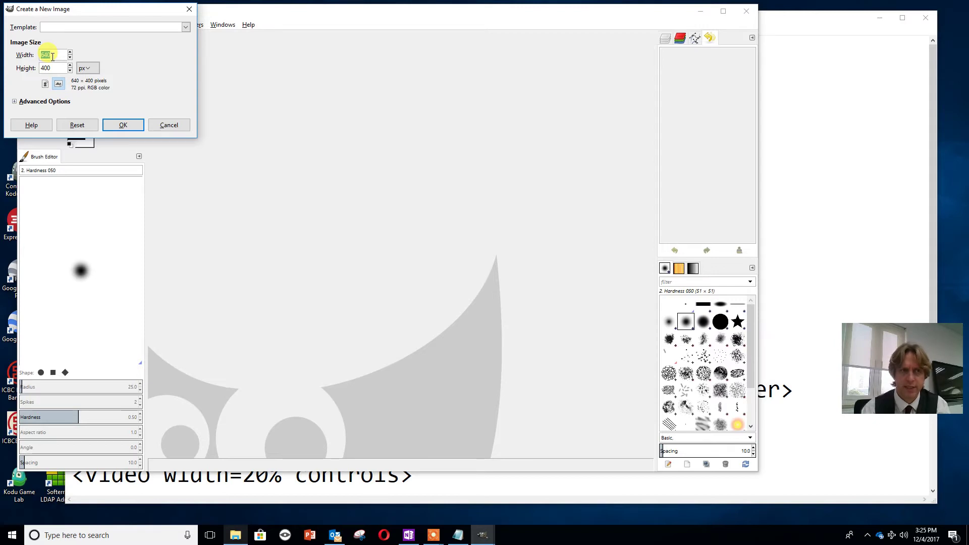
{"action": "key", "text": "Tab"}
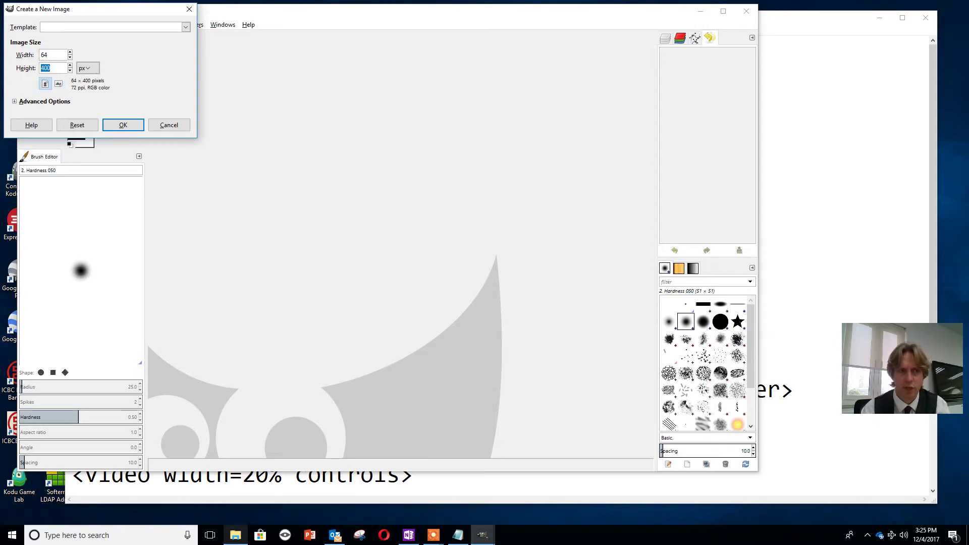
{"action": "left_click", "coordinate": [127, 126]}
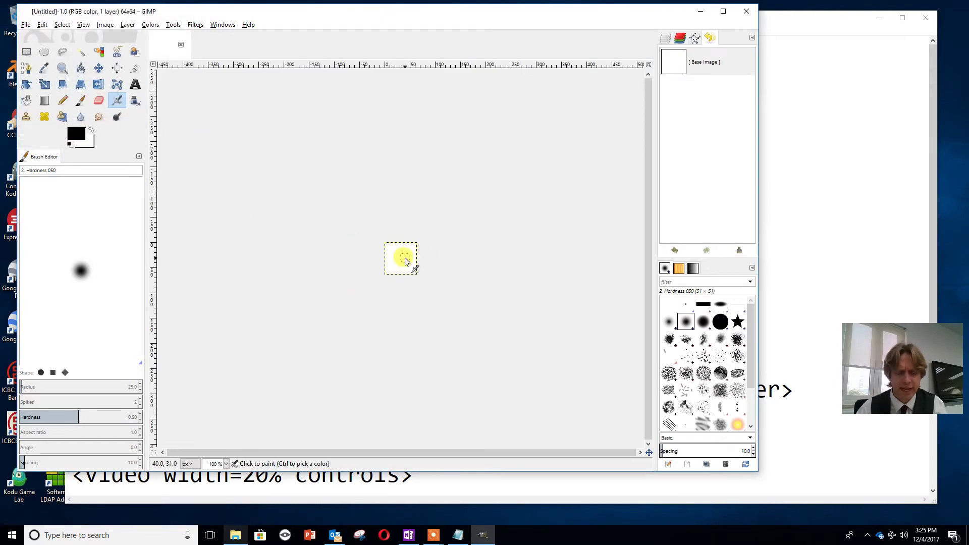
{"action": "key", "text": "ctrl"}
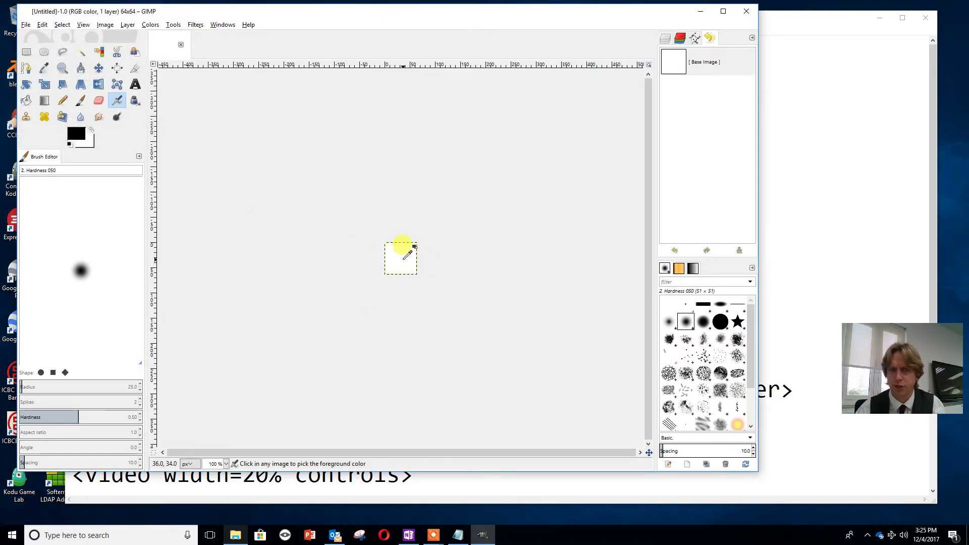
{"action": "scroll", "coordinate": [408, 255], "scroll_direction": "up", "scroll_amount": 7}
{"action": "scroll", "coordinate": [407, 256], "scroll_direction": "down", "scroll_amount": 1}
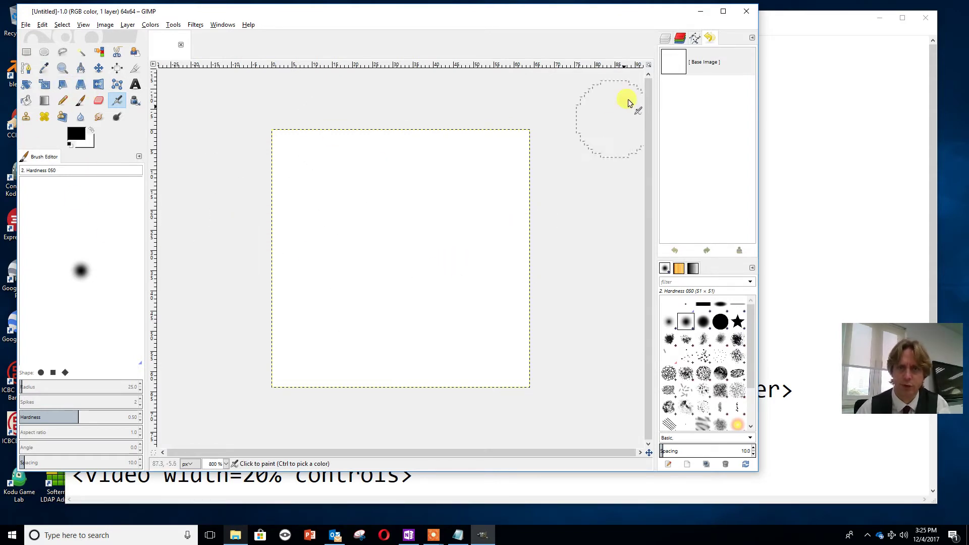
- Add a new layer filled with transparency to the image
{"action": "left_click", "coordinate": [128, 24]}
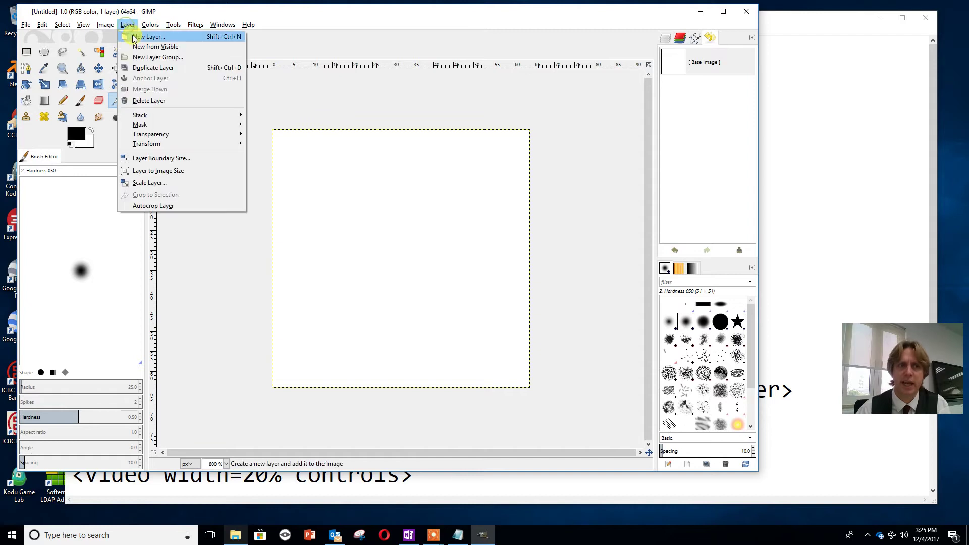
{"action": "left_click", "coordinate": [134, 35]}
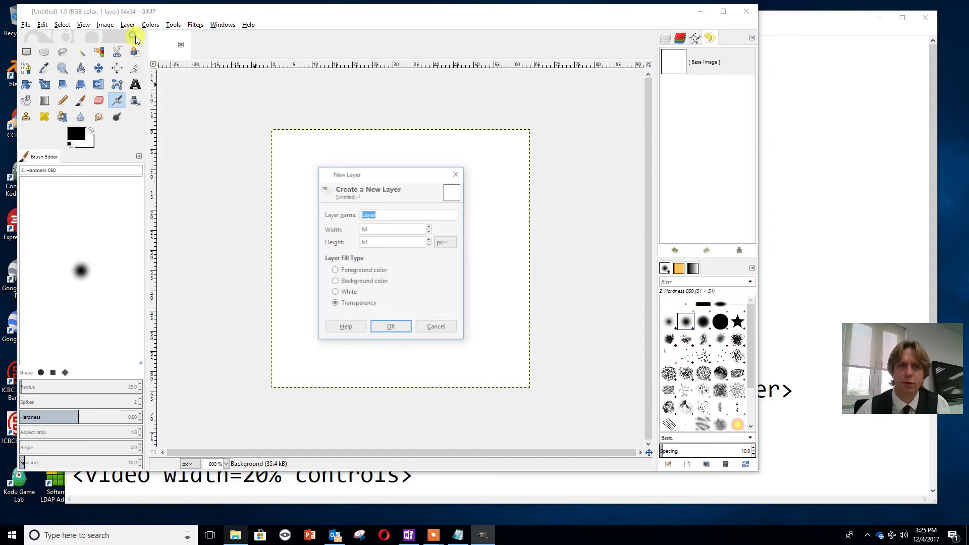
{"action": "left_click", "coordinate": [387, 330]}
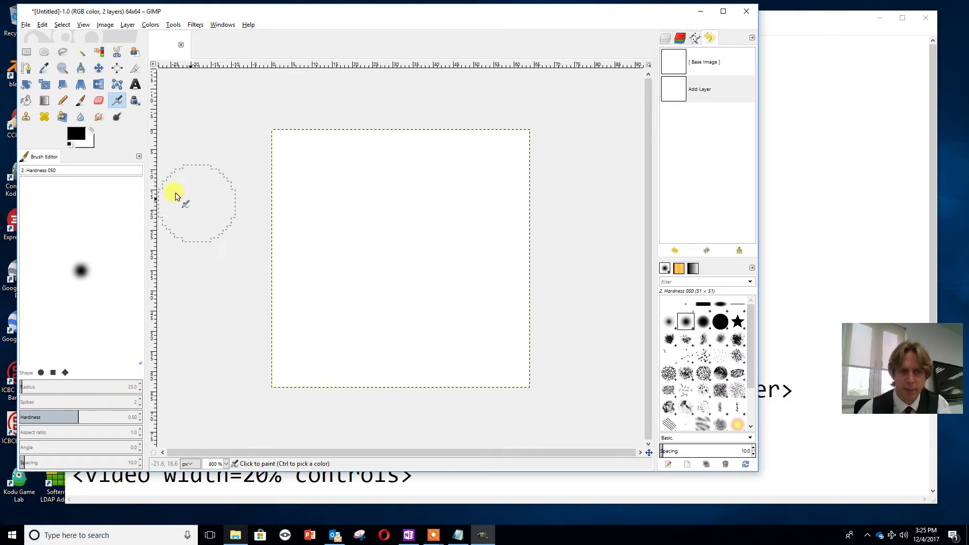
- Add a Tool Options tab to the brush dock and move it into the left dock
{"action": "left_click", "coordinate": [753, 268]}
{"action": "mouse_move", "coordinate": [713, 277]}
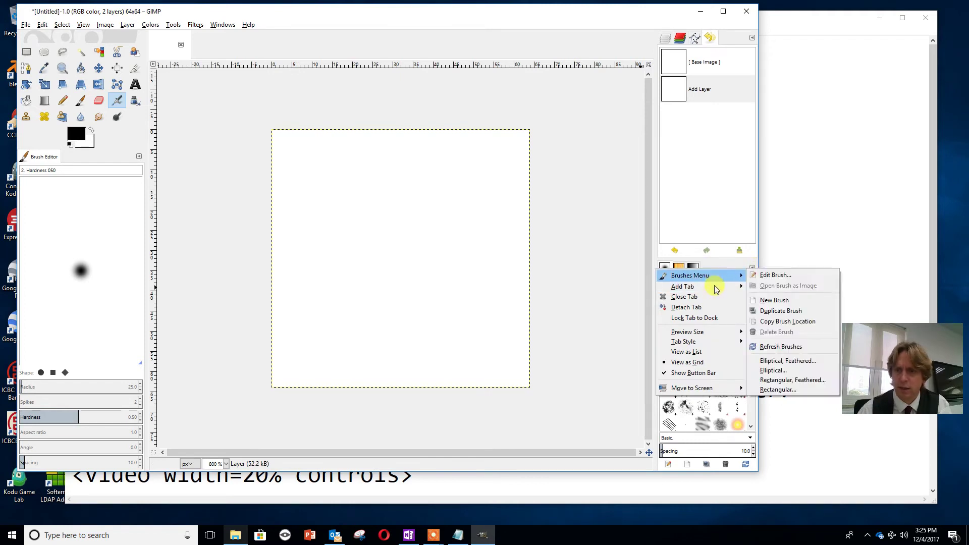
{"action": "mouse_move", "coordinate": [714, 344]}
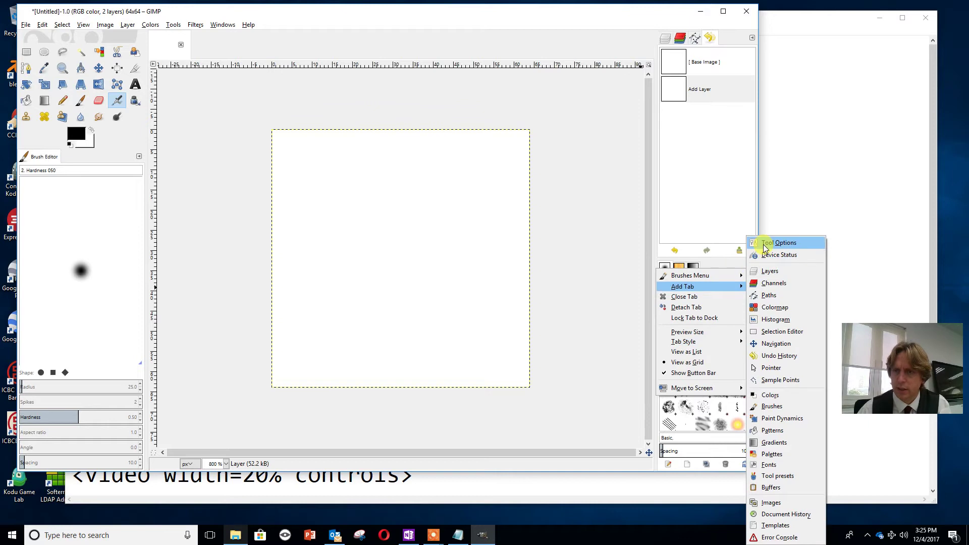
{"action": "left_click", "coordinate": [764, 243]}
{"action": "left_click_drag", "start_coordinate": [707, 269], "coordinate": [82, 170]}
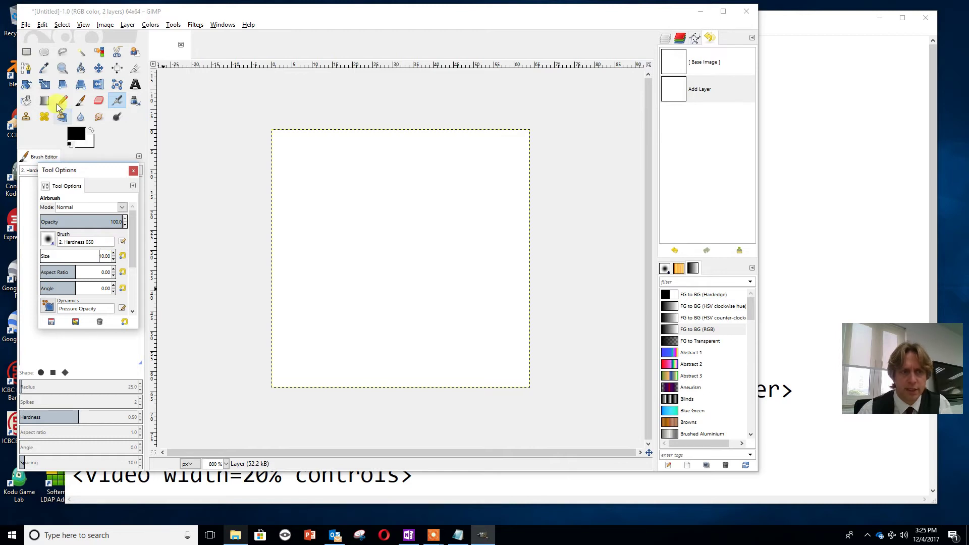
- With the Paintbrush at size 6, paint two caret-shaped eyes with dark pupils
{"action": "left_click", "coordinate": [81, 101]}
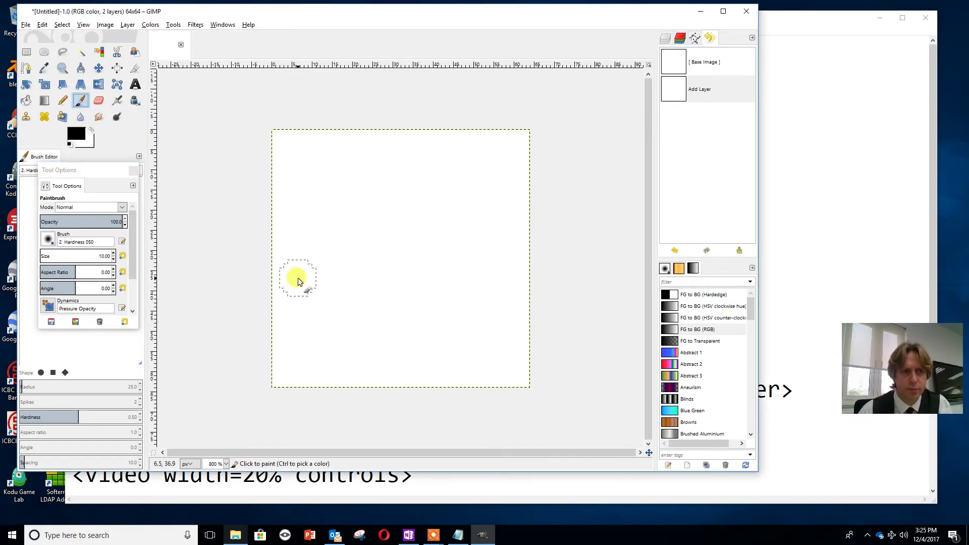
{"action": "left_click", "coordinate": [113, 258]}
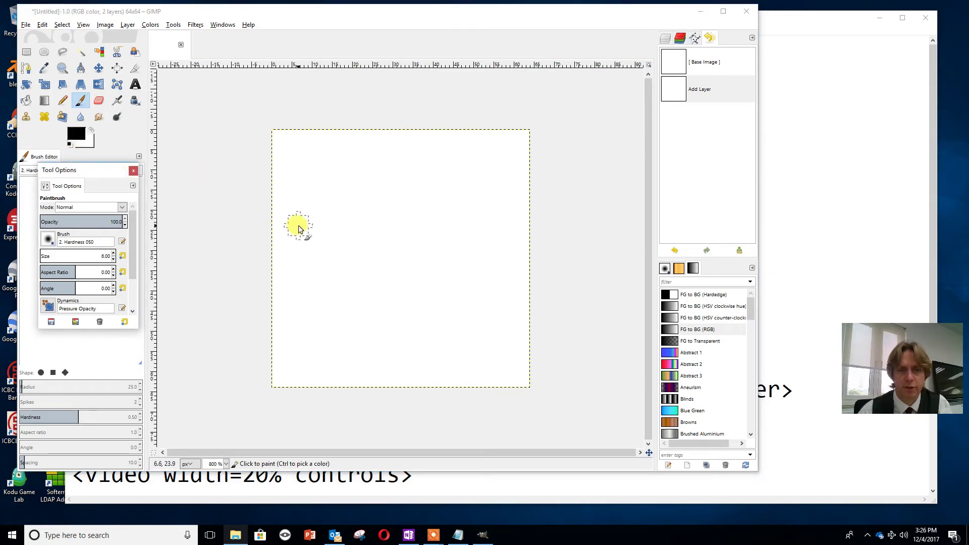
{"action": "mouse_move", "coordinate": [299, 227]}
{"action": "left_mouse_down"}
{"action": "mouse_move", "coordinate": [340, 189]}
{"action": "mouse_move", "coordinate": [372, 223]}
{"action": "left_mouse_up"}
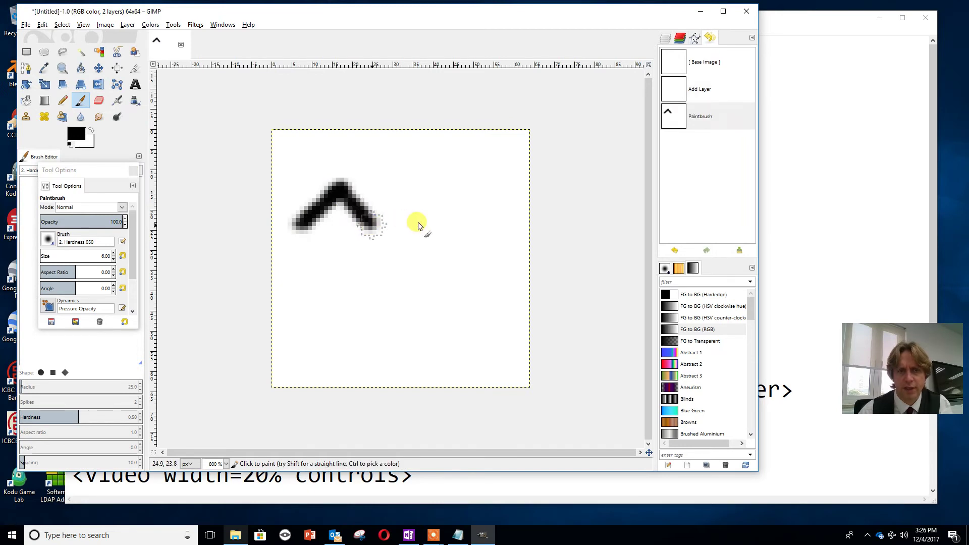
{"action": "left_click_drag", "start_coordinate": [454, 189], "coordinate": [487, 230]}
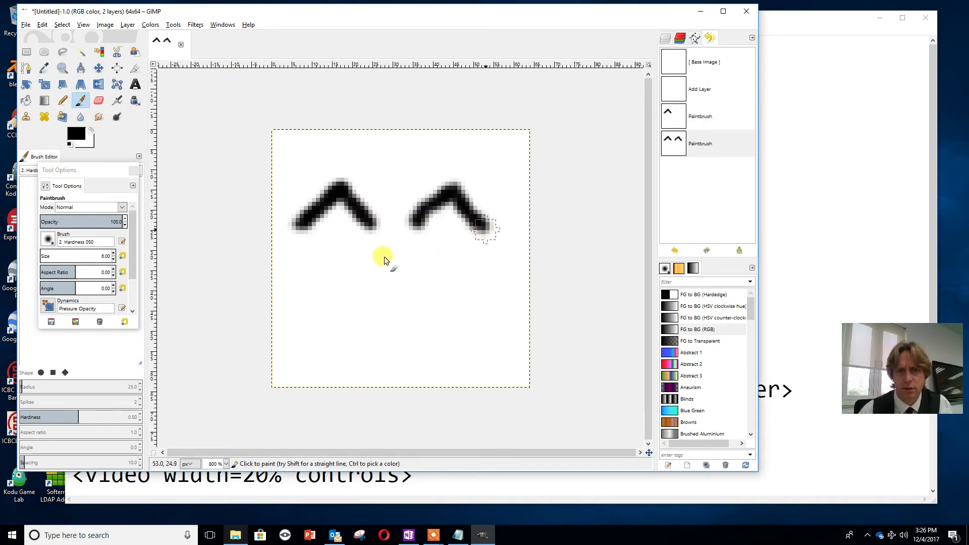
{"action": "left_click", "coordinate": [343, 258]}
{"action": "left_click", "coordinate": [433, 256]}
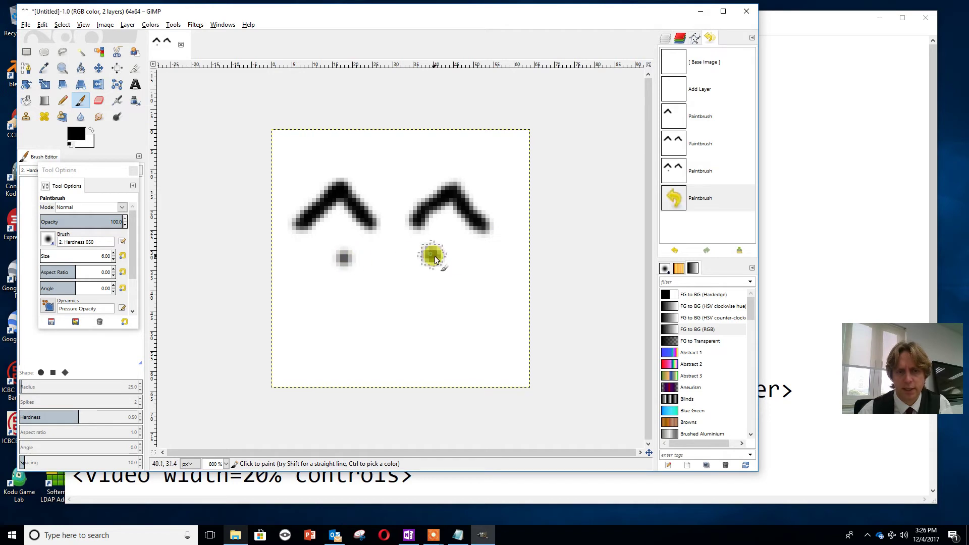
{"action": "left_click", "coordinate": [433, 256]}
{"action": "left_click", "coordinate": [343, 260]}
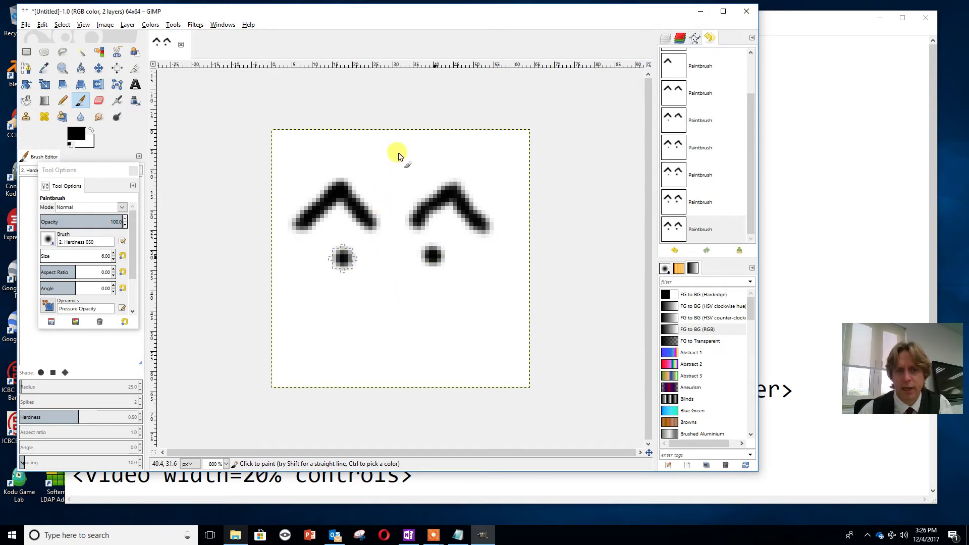
- Paint the head curl, mouth and nose dot, then a thin size-2 whisker
{"action": "mouse_move", "coordinate": [390, 148]}
{"action": "left_mouse_down"}
{"action": "mouse_move", "coordinate": [410, 163]}
{"action": "mouse_move", "coordinate": [404, 192]}
{"action": "left_mouse_up"}
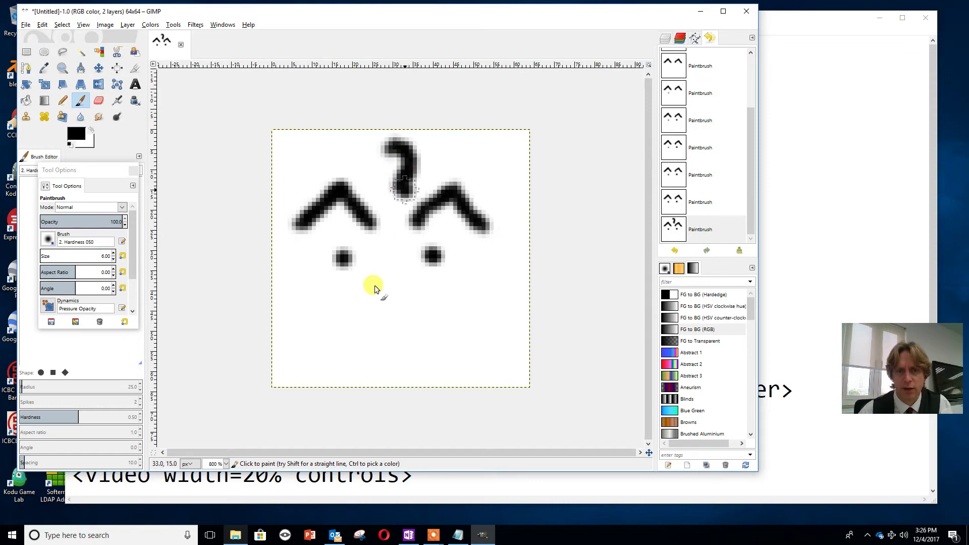
{"action": "left_click_drag", "start_coordinate": [306, 349], "coordinate": [354, 352]}
{"action": "left_click_drag", "start_coordinate": [433, 349], "coordinate": [492, 344]}
{"action": "left_click", "coordinate": [390, 300]}
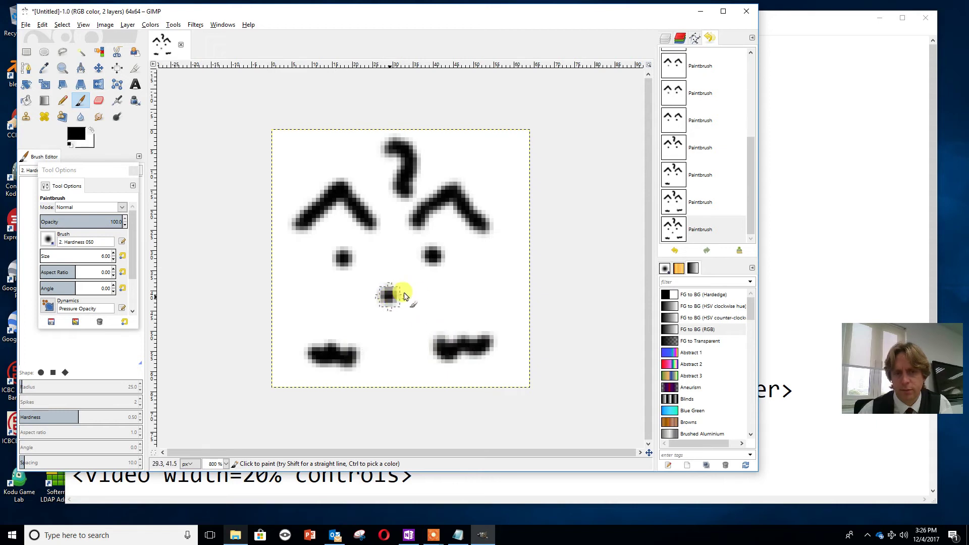
{"action": "left_click", "coordinate": [113, 259]}
{"action": "left_click", "coordinate": [113, 259]}
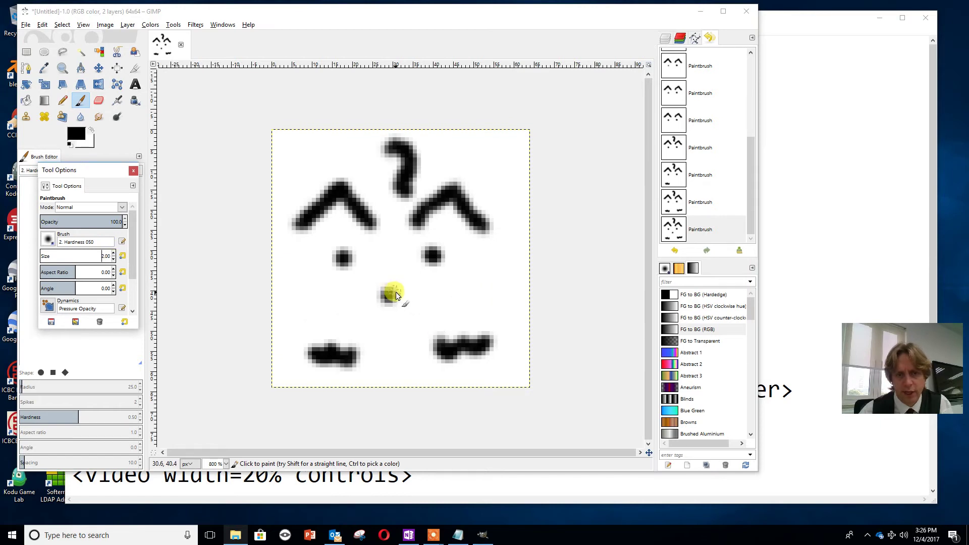
{"action": "mouse_move", "coordinate": [389, 292]}
{"action": "left_mouse_down"}
{"action": "mouse_move", "coordinate": [433, 281]}
{"action": "mouse_move", "coordinate": [402, 299]}
{"action": "mouse_move", "coordinate": [448, 303]}
{"action": "mouse_move", "coordinate": [314, 289]}
{"action": "left_mouse_up"}
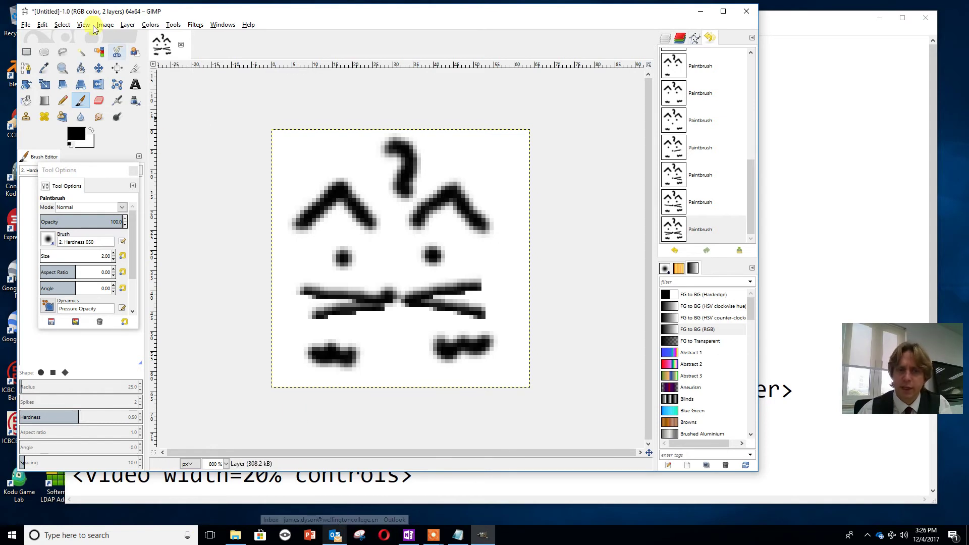
- In Save As, browse to ICT > html > cat site folder and name the file myicon
{"action": "left_click", "coordinate": [25, 25]}
{"action": "left_click", "coordinate": [46, 116]}
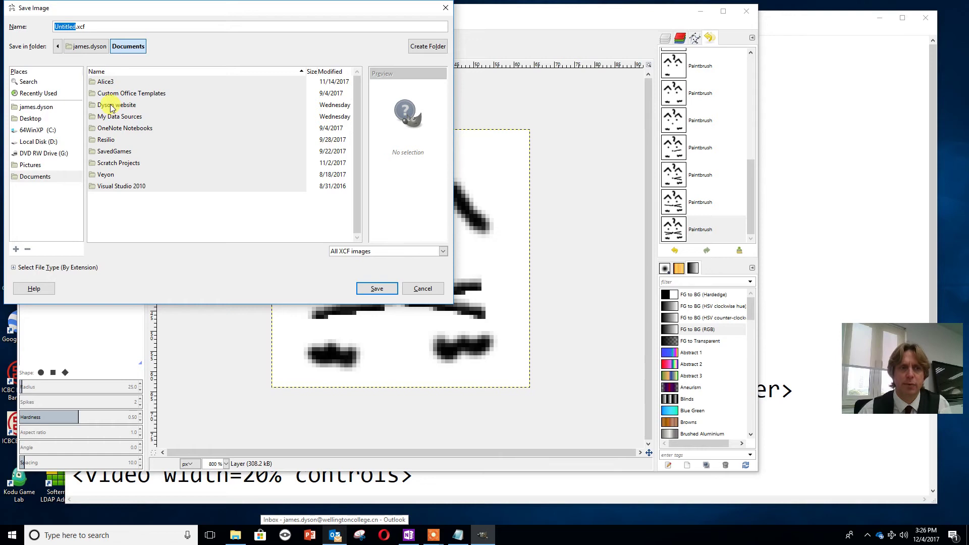
{"action": "left_click", "coordinate": [44, 110]}
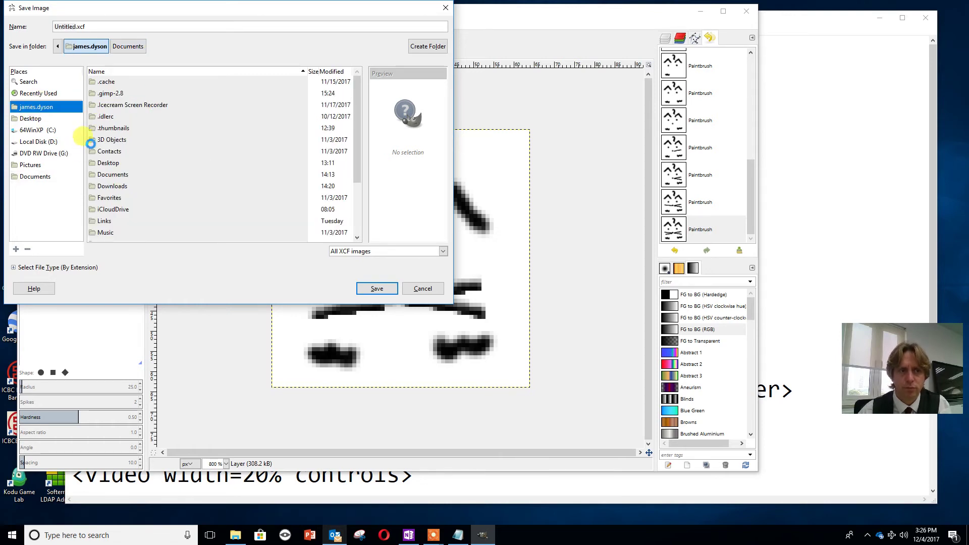
{"action": "left_click", "coordinate": [40, 178]}
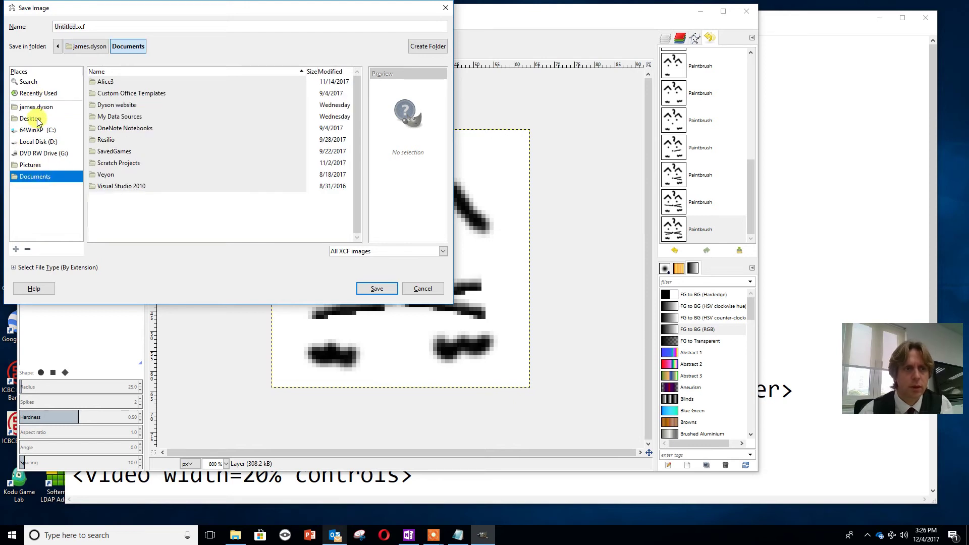
{"action": "left_click", "coordinate": [60, 47]}
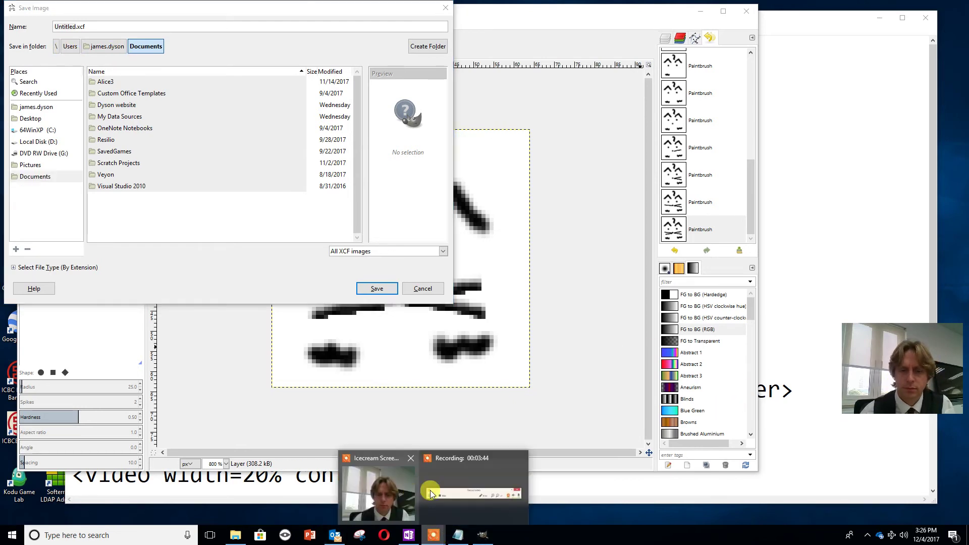
{"action": "mouse_move", "coordinate": [439, 484]}
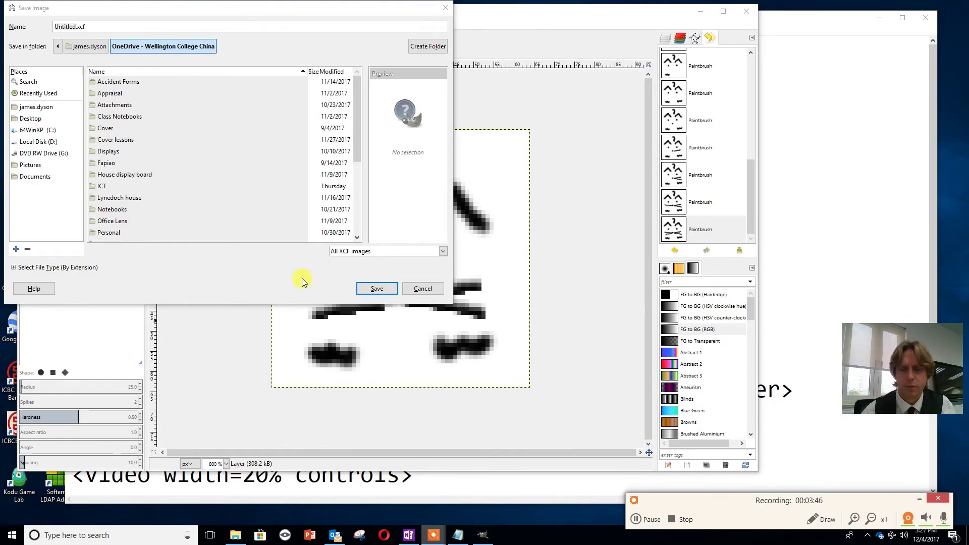
{"action": "double_click", "coordinate": [105, 186]}
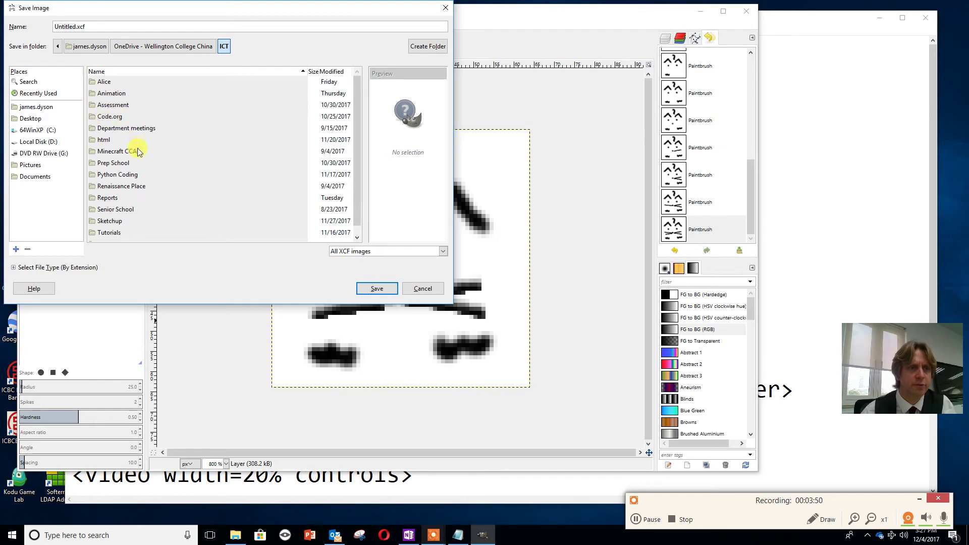
{"action": "double_click", "coordinate": [123, 140]}
{"action": "double_click", "coordinate": [123, 81]}
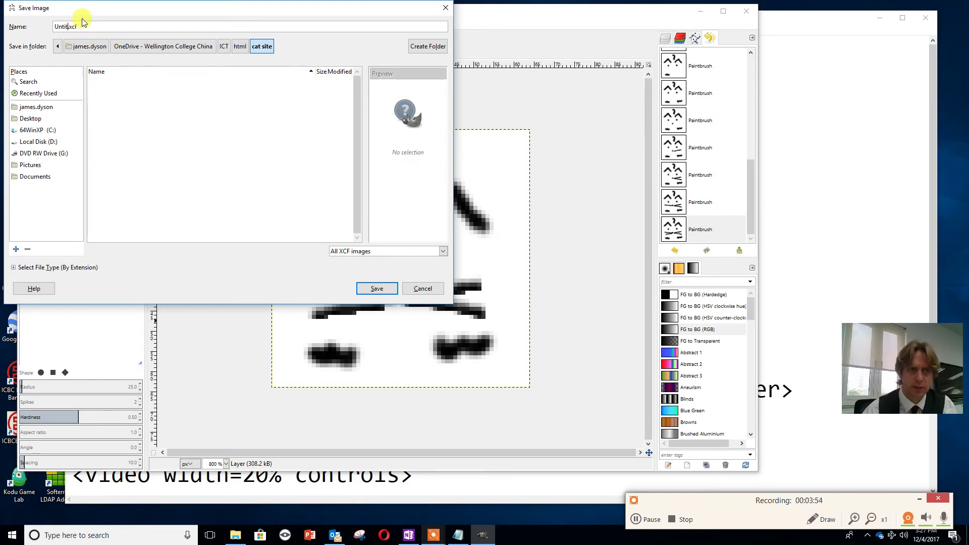
{"action": "key", "text": "BackSpace"}
{"action": "key", "text": "BackSpace"}
{"action": "key", "text": "BackSpace"}
{"action": "key", "text": "BackSpace"}
{"action": "key", "text": "BackSpace"}
{"action": "key", "text": "BackSpace"}
{"action": "key", "text": "BackSpace"}
{"action": "key", "text": "BackSpace"}
{"action": "key", "text": "BackSpace"}
{"action": "type", "text": "my"}
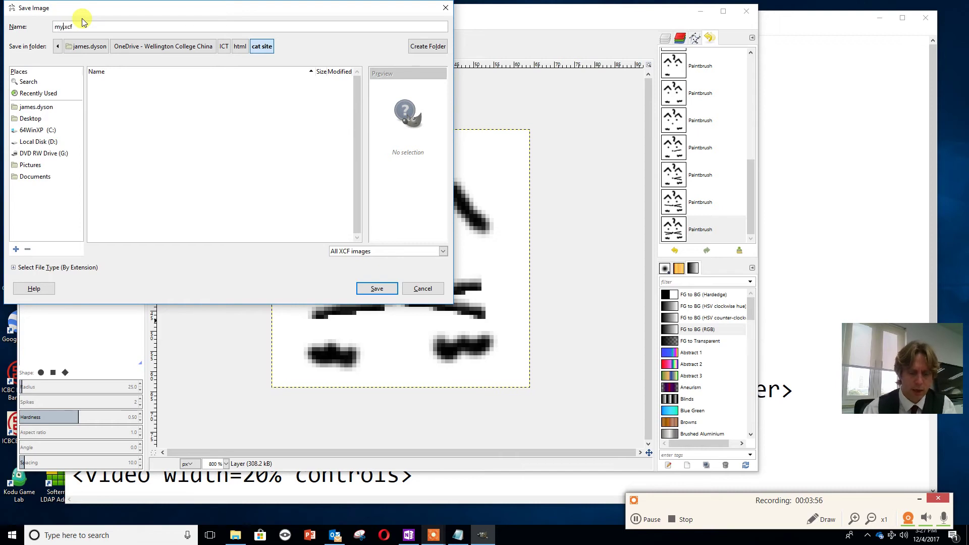
{"action": "type", "text": "icon"}
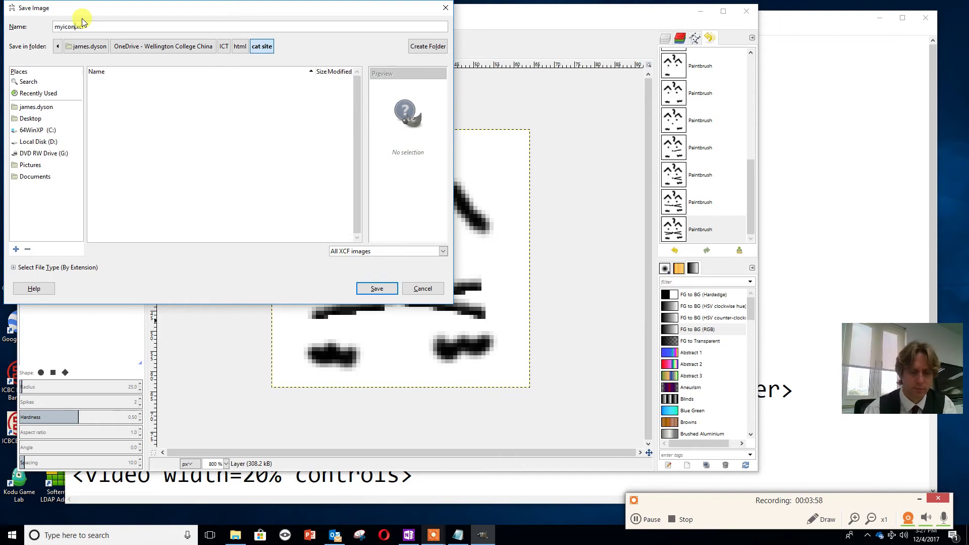
{"action": "type", "text": "n."}
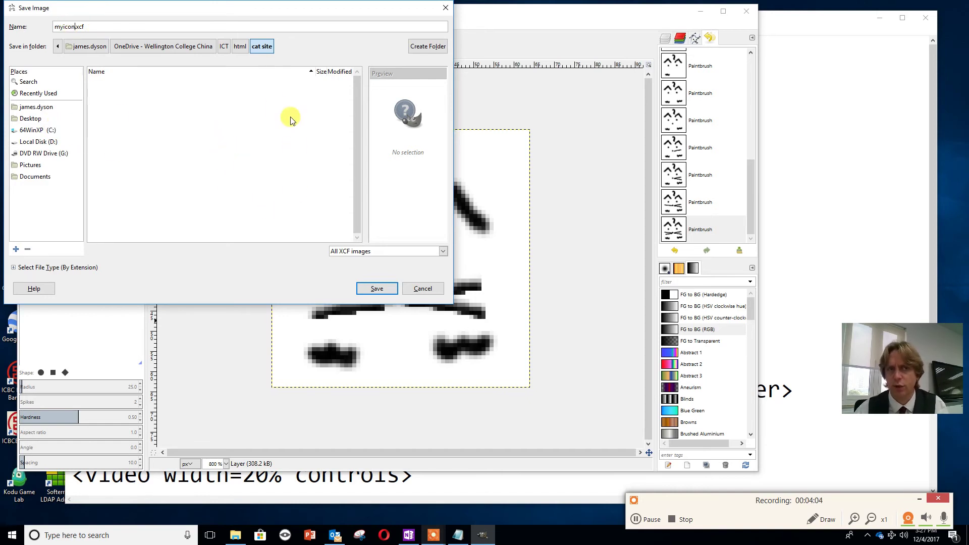
- Save myicon.xcf, then export myicon.png, replacing the existing file with default PNG settings
{"action": "left_click", "coordinate": [377, 289]}
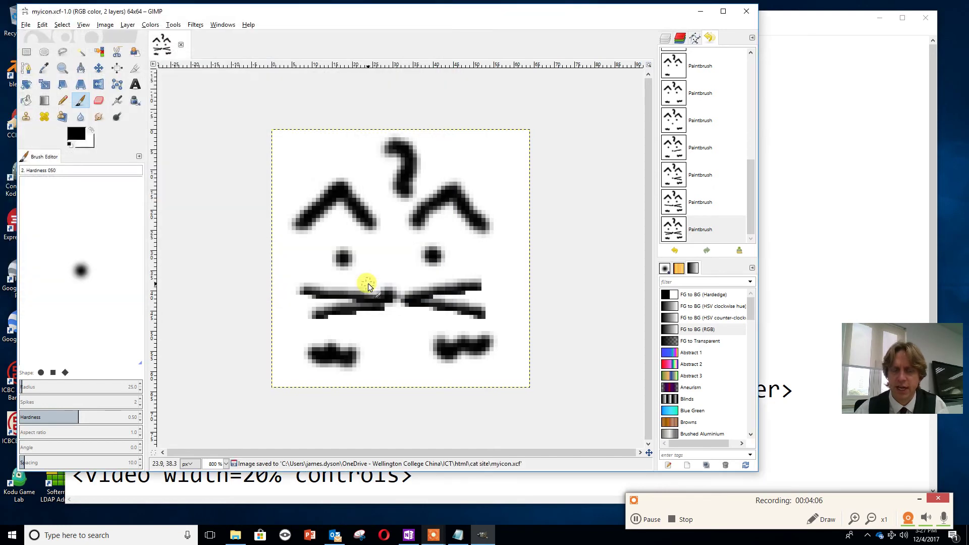
{"action": "left_click", "coordinate": [25, 25]}
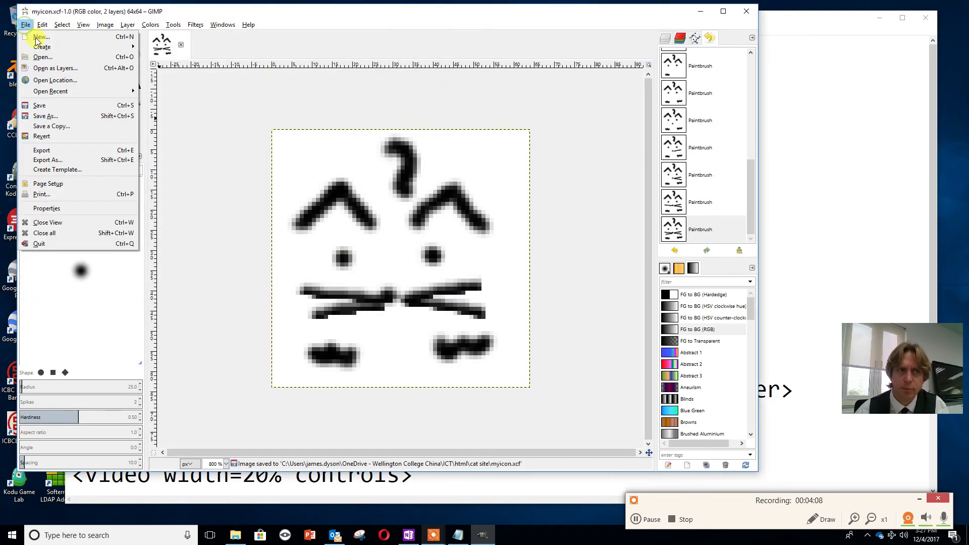
{"action": "left_click", "coordinate": [45, 161]}
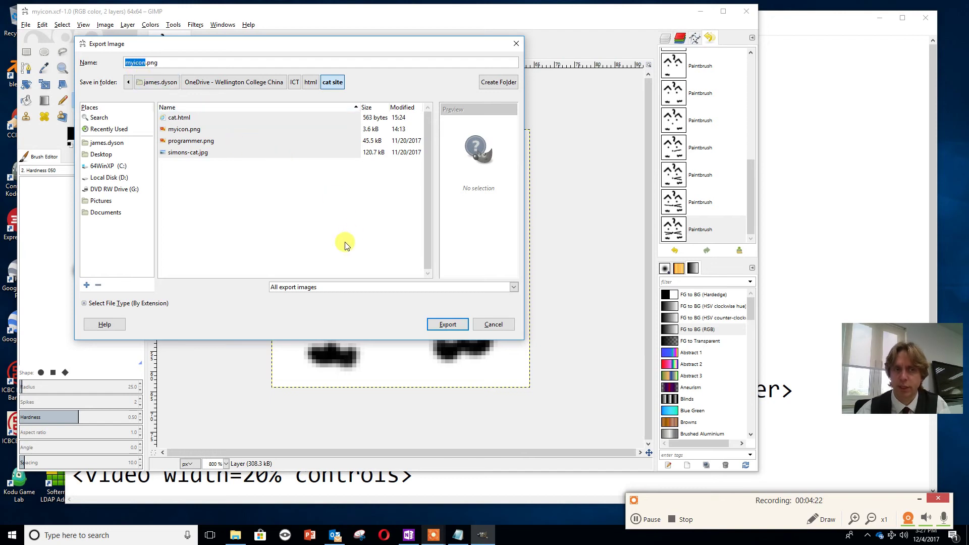
{"action": "left_click", "coordinate": [452, 325]}
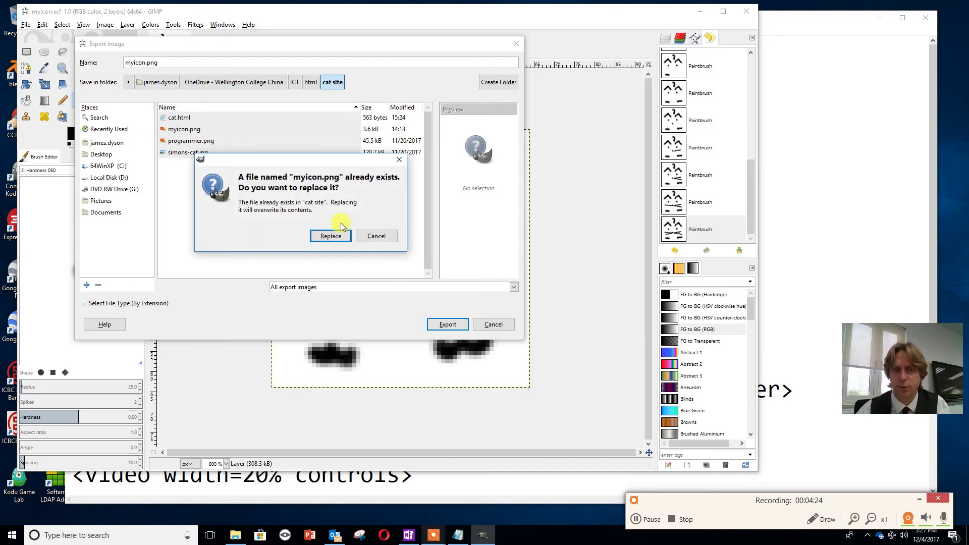
{"action": "left_click", "coordinate": [331, 236]}
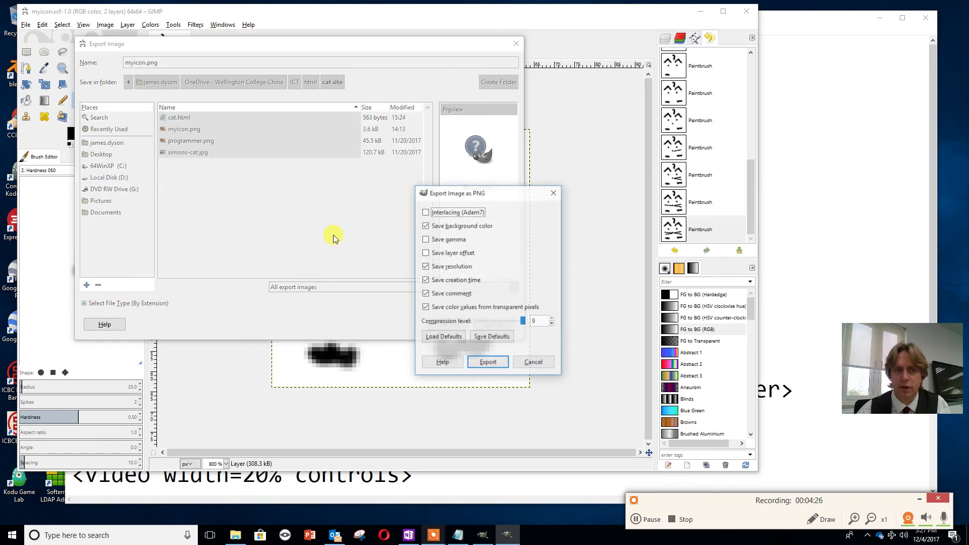
{"action": "left_click", "coordinate": [489, 363]}
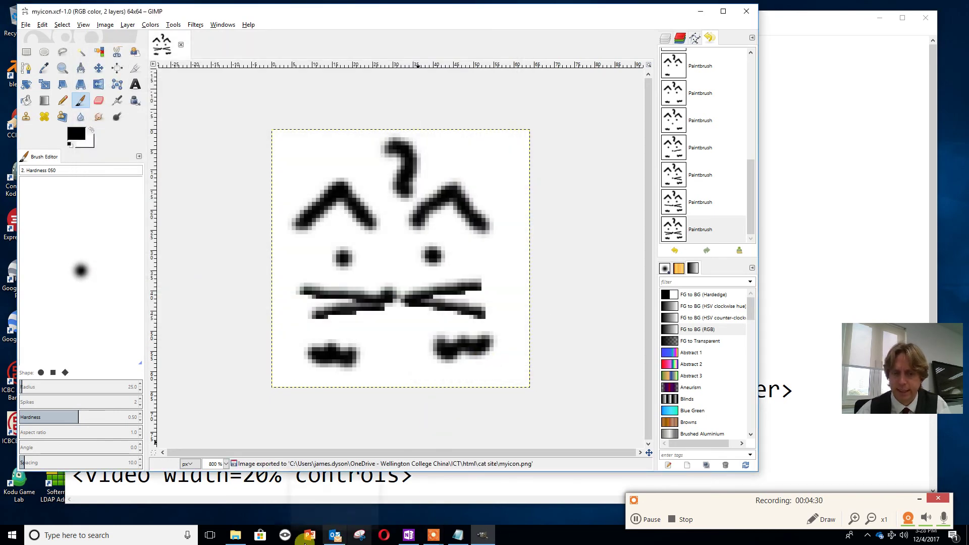
- In the cat site folder, bring up the Open with options for cat.html
{"action": "mouse_move", "coordinate": [236, 539]}
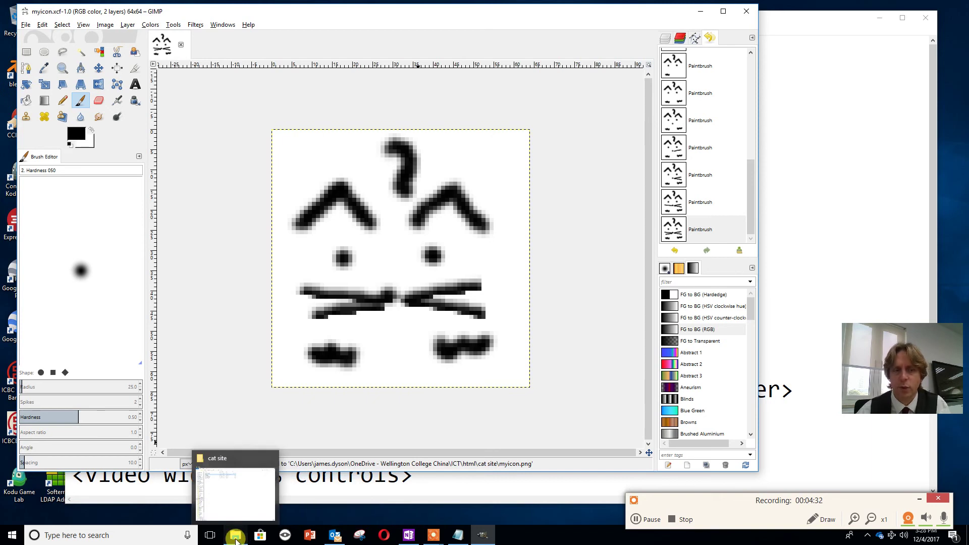
{"action": "left_click", "coordinate": [236, 539]}
{"action": "right_click", "coordinate": [111, 87]}
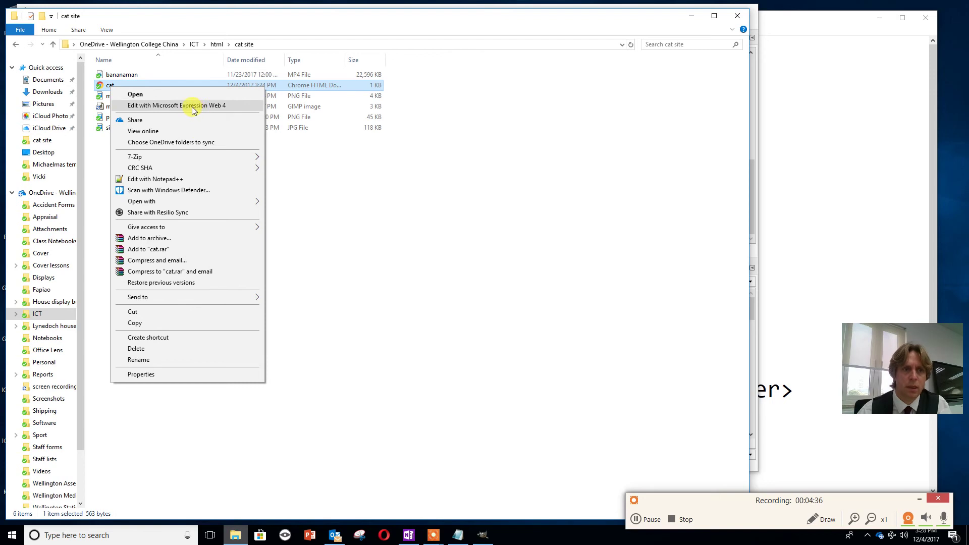
- Open cat.html in Google Chrome and shift the browser window to the left
{"action": "mouse_move", "coordinate": [224, 207]}
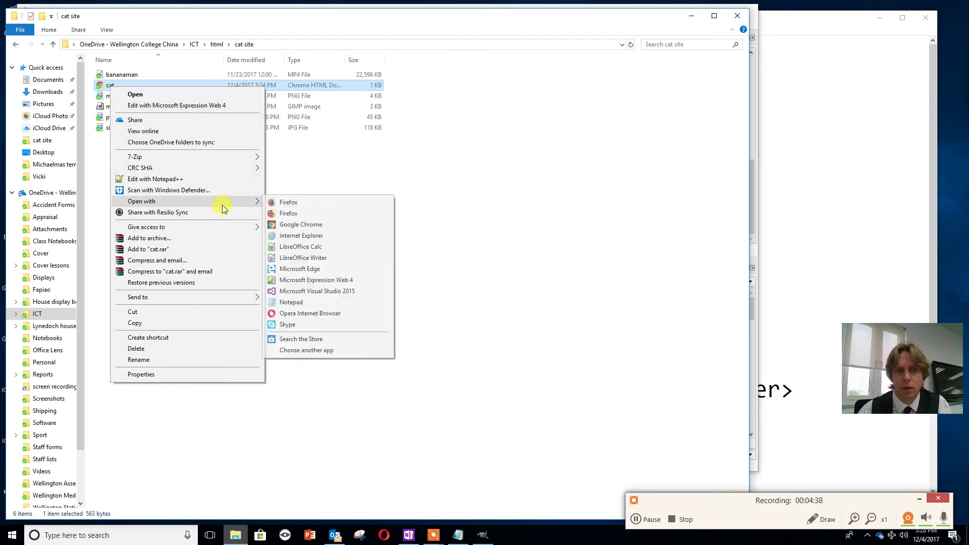
{"action": "left_click", "coordinate": [278, 224]}
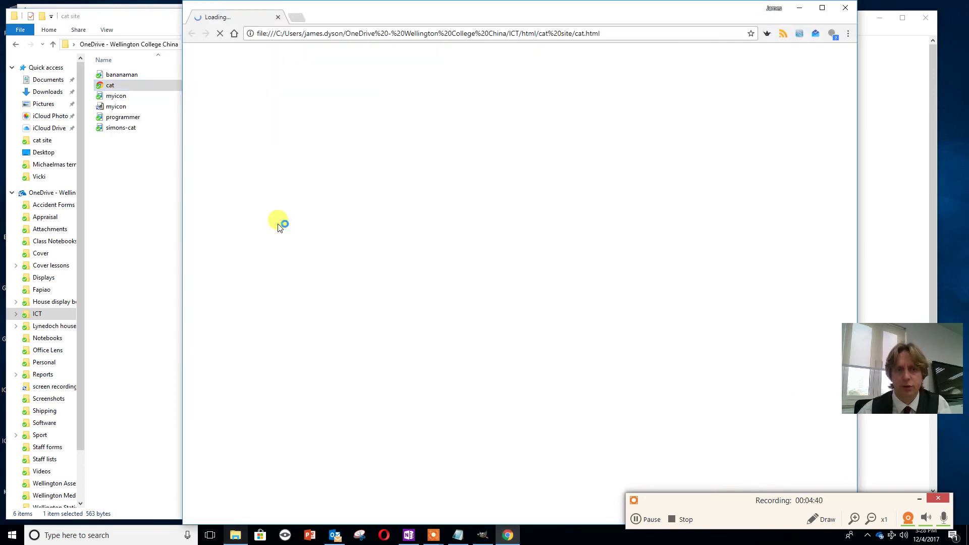
{"action": "left_click_drag", "start_coordinate": [422, 17], "coordinate": [276, 17]}
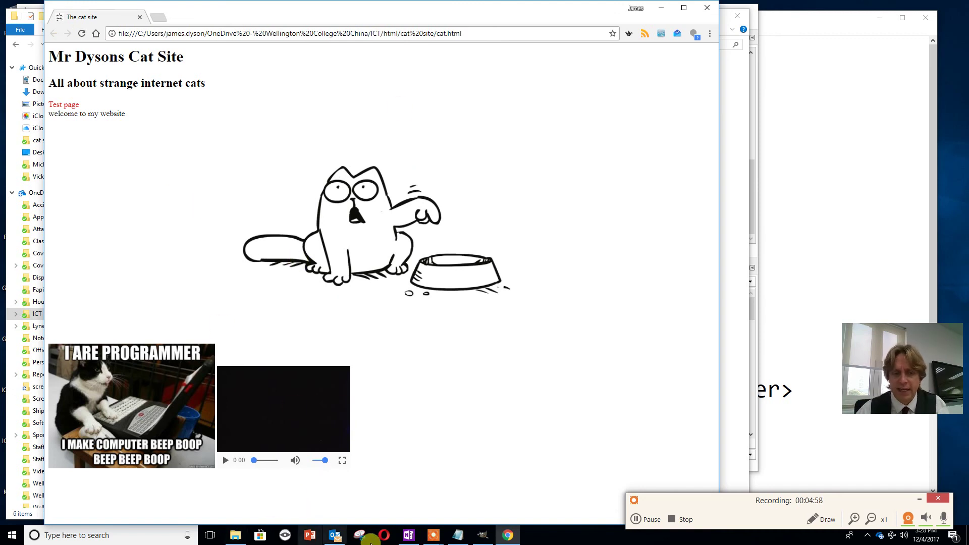
- In Notepad, confirm the cat.html icon link line references myicon.png
{"action": "left_click", "coordinate": [457, 535]}
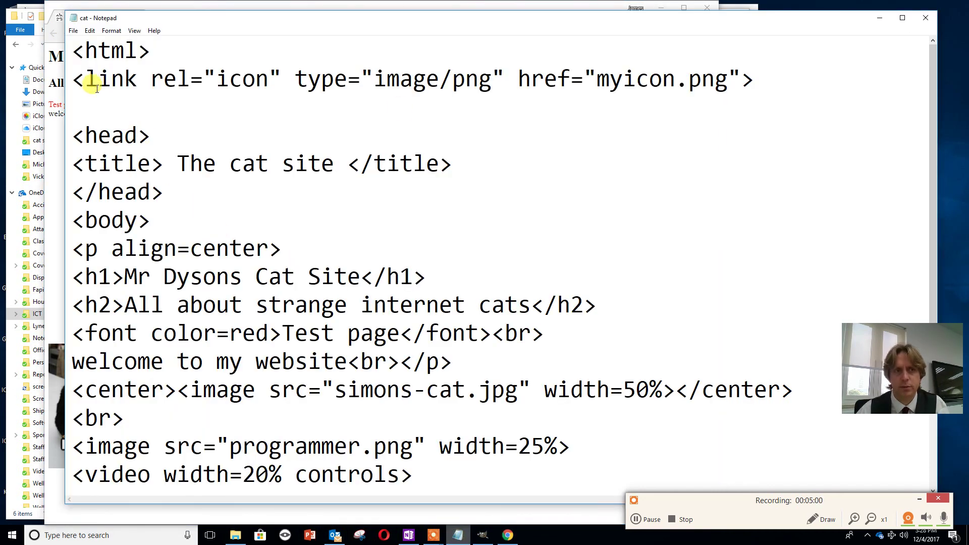
{"action": "left_click_drag", "start_coordinate": [72, 79], "coordinate": [757, 79]}
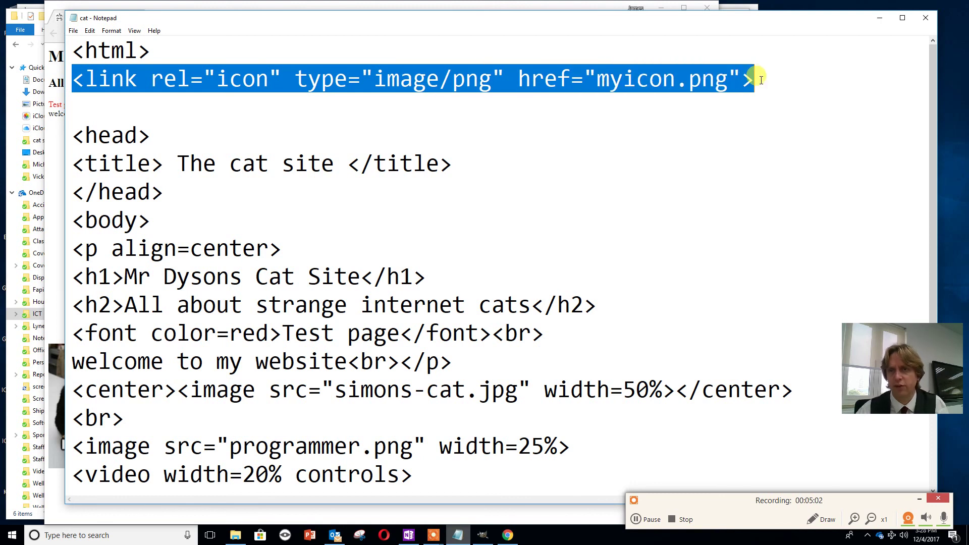
{"action": "left_click", "coordinate": [610, 79]}
{"action": "left_click_drag", "start_coordinate": [597, 79], "coordinate": [728, 79]}
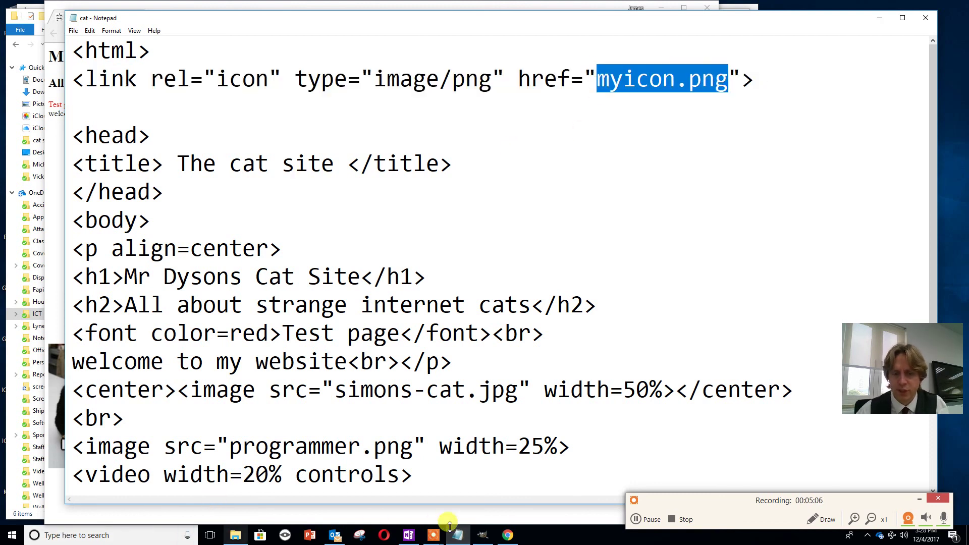
- Re-export the GIMP drawing to myicon.png, then minimize GIMP
{"action": "left_click", "coordinate": [482, 535]}
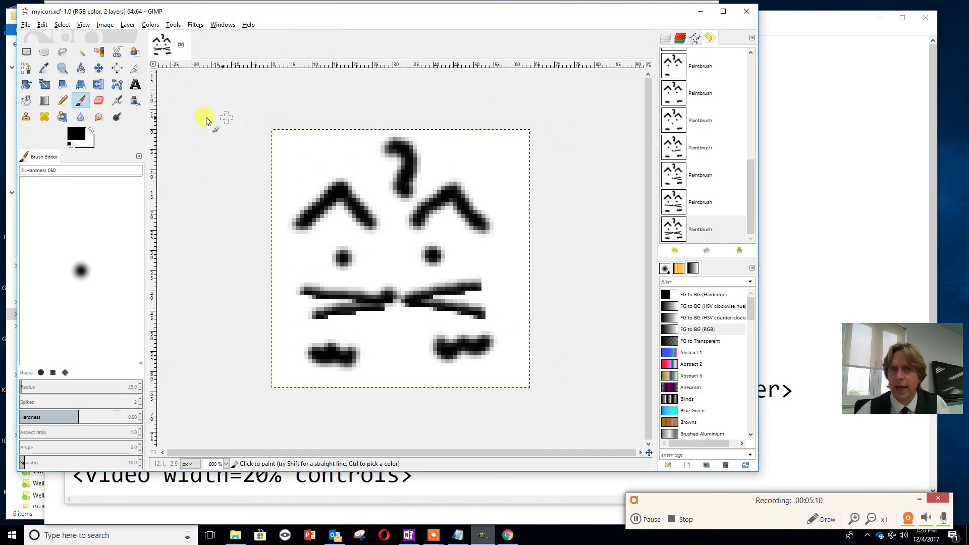
{"action": "left_click", "coordinate": [26, 25]}
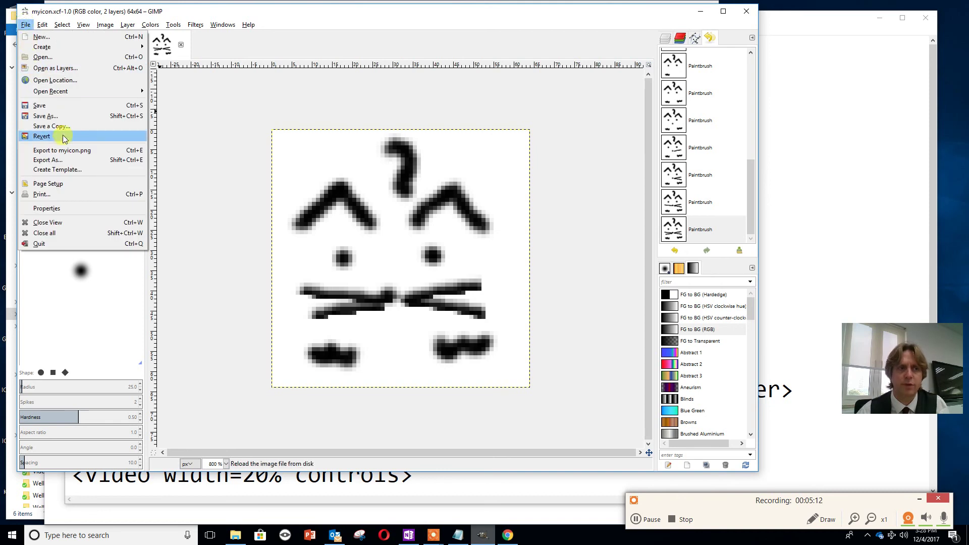
{"action": "left_click", "coordinate": [65, 156]}
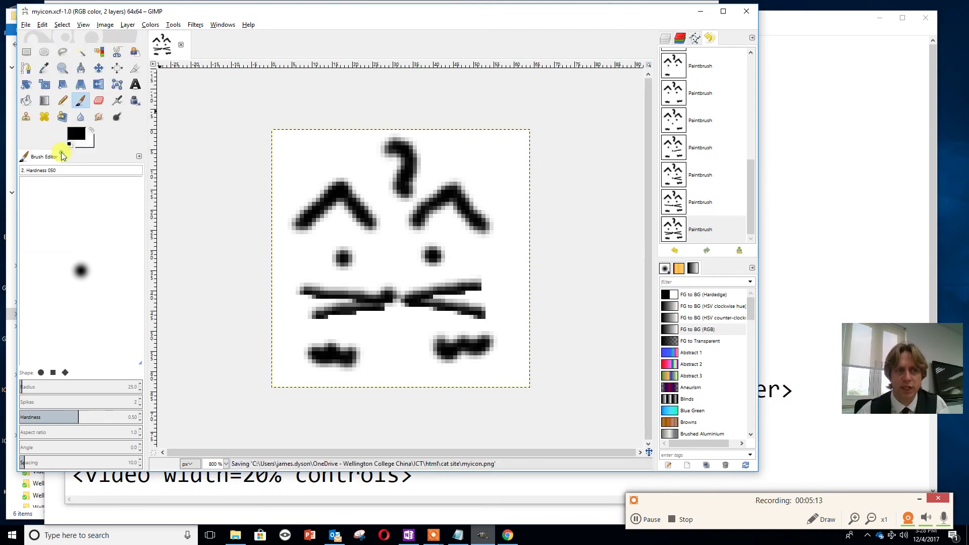
{"action": "left_click", "coordinate": [703, 14]}
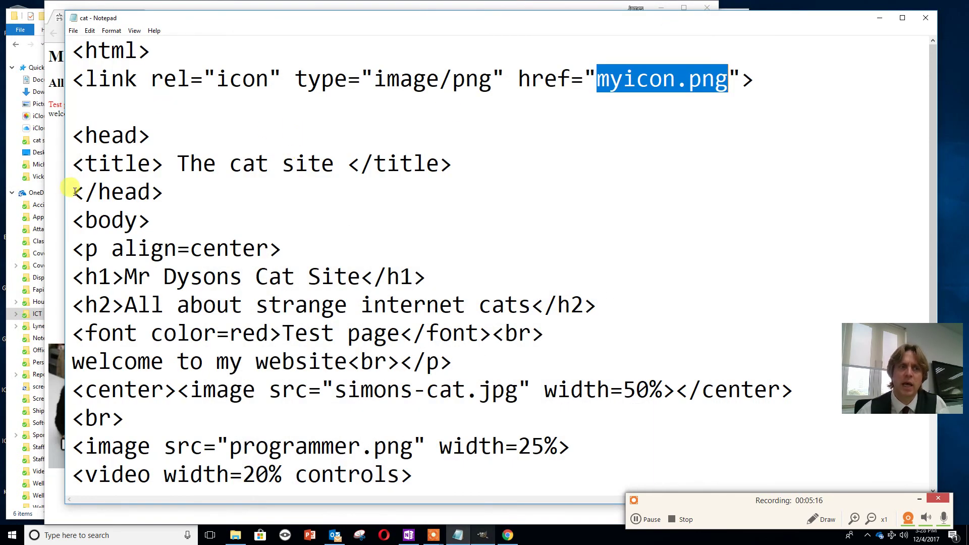
- Bring the Chrome window with the cat site page in front of Notepad
{"action": "left_click", "coordinate": [58, 196]}
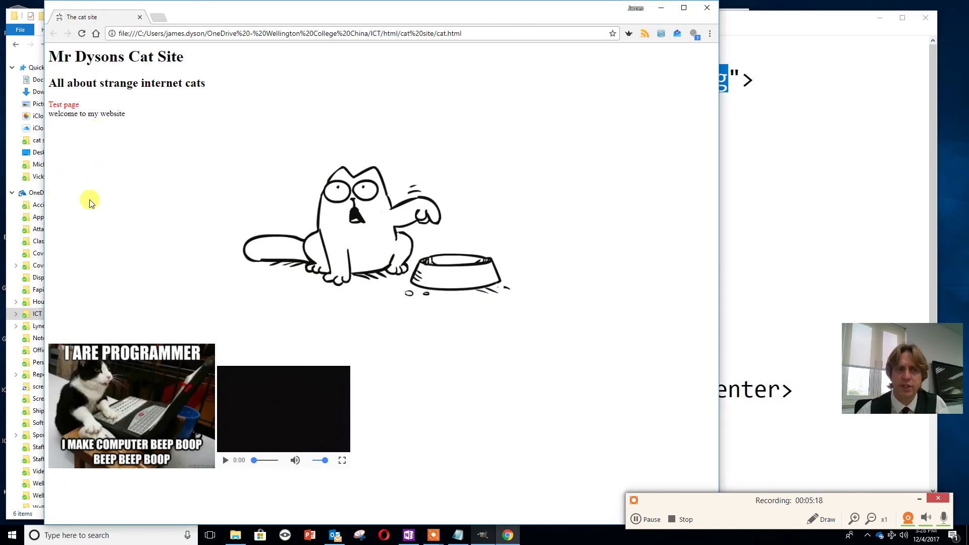